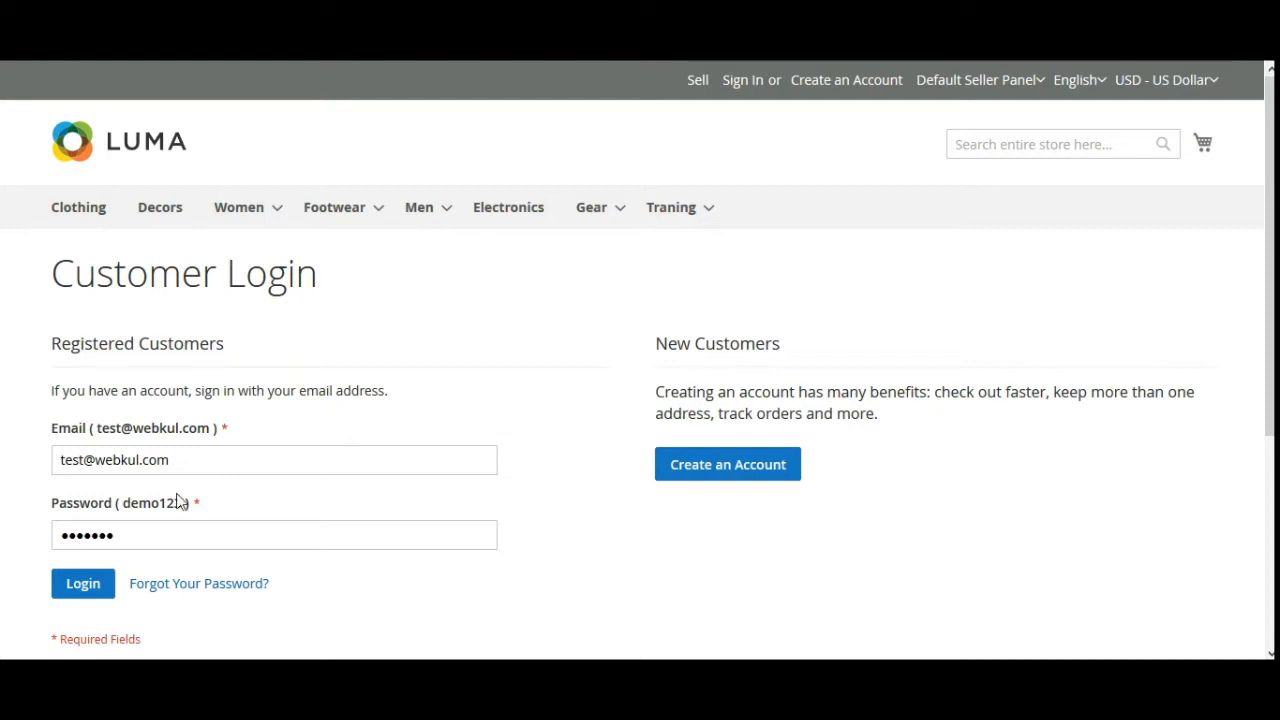
- Log in with the prefilled customer credentials and review the account page down to the recent orders
left_click(84, 585)
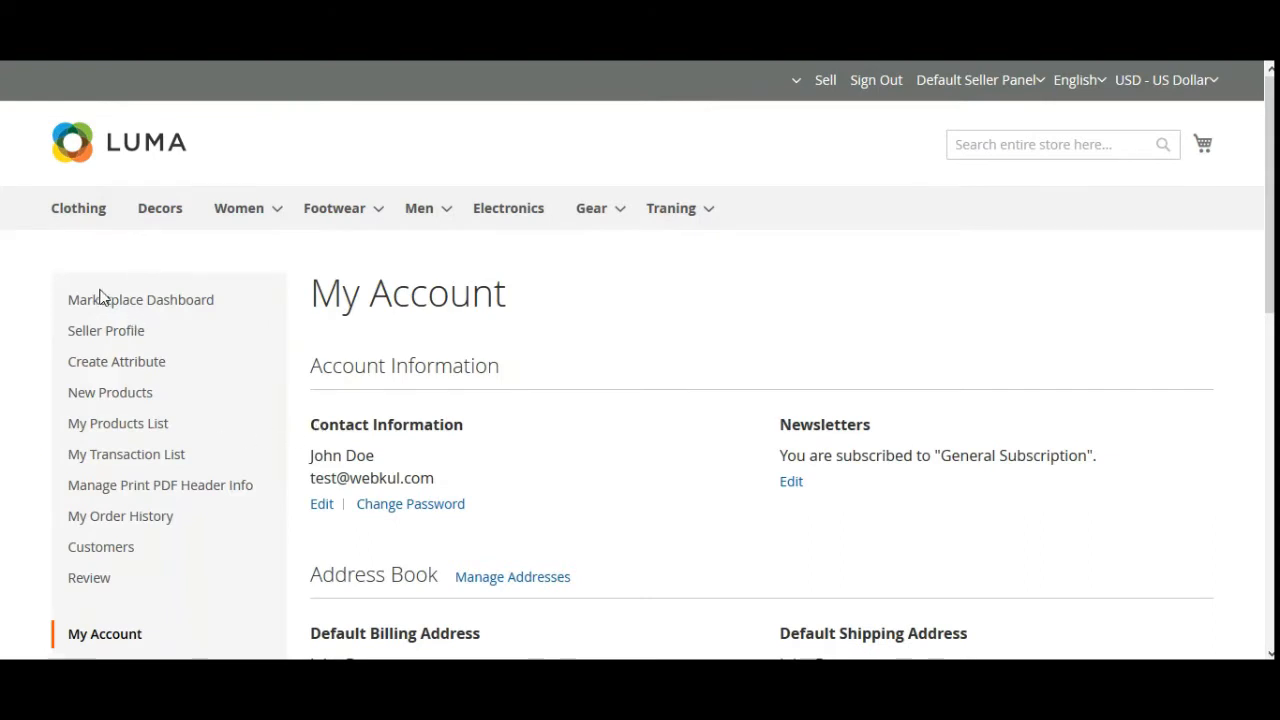
scroll(130, 300, "down", 1)
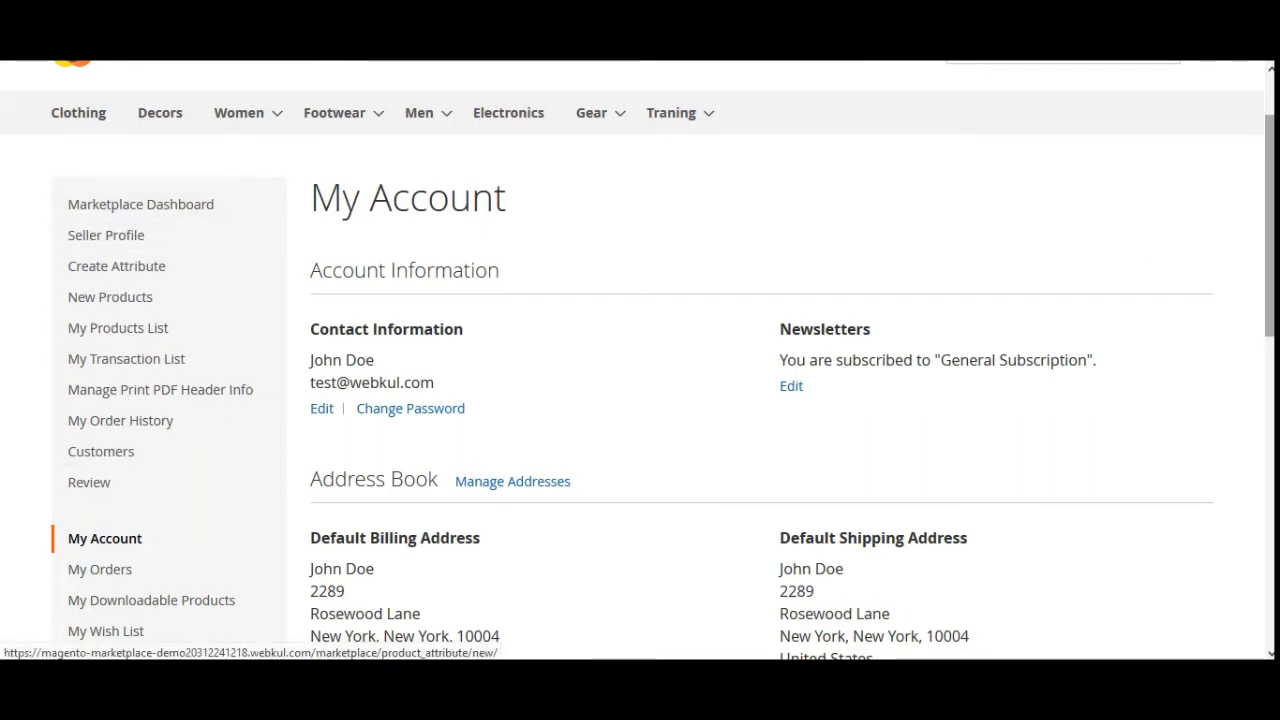
scroll(1258, 315, "down", 3)
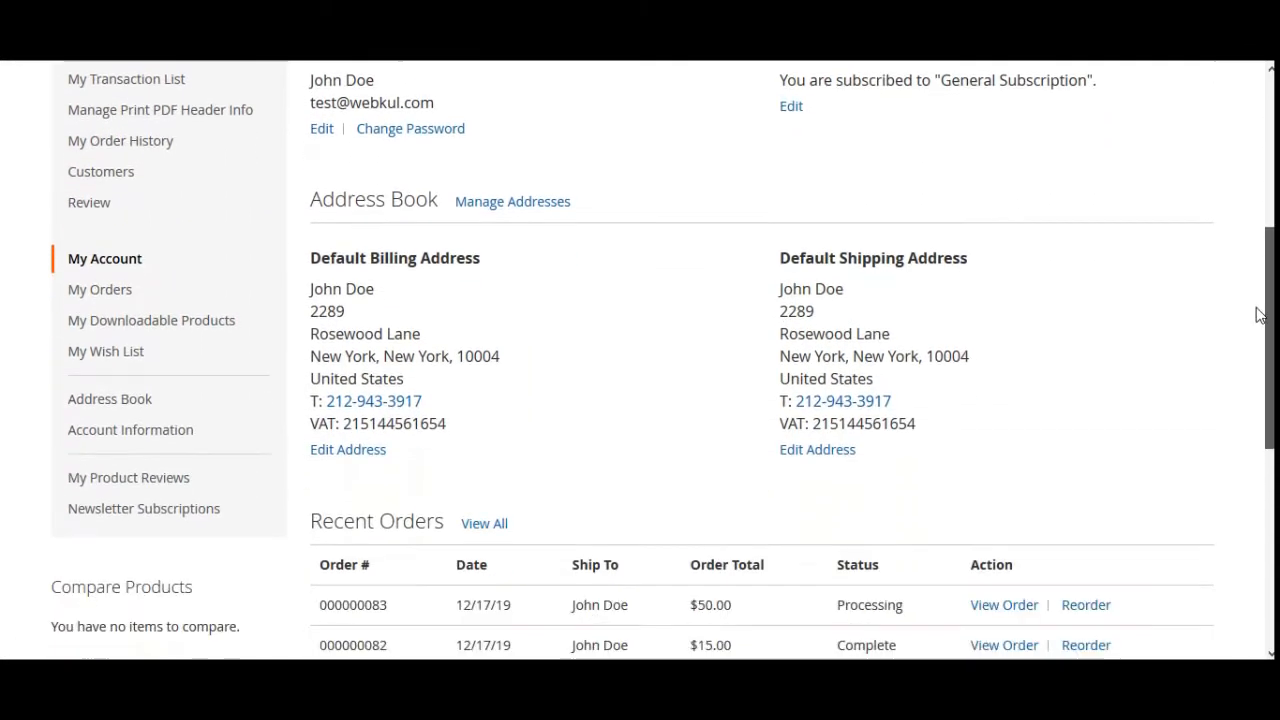
left_click_drag(79, 259, 133, 263)
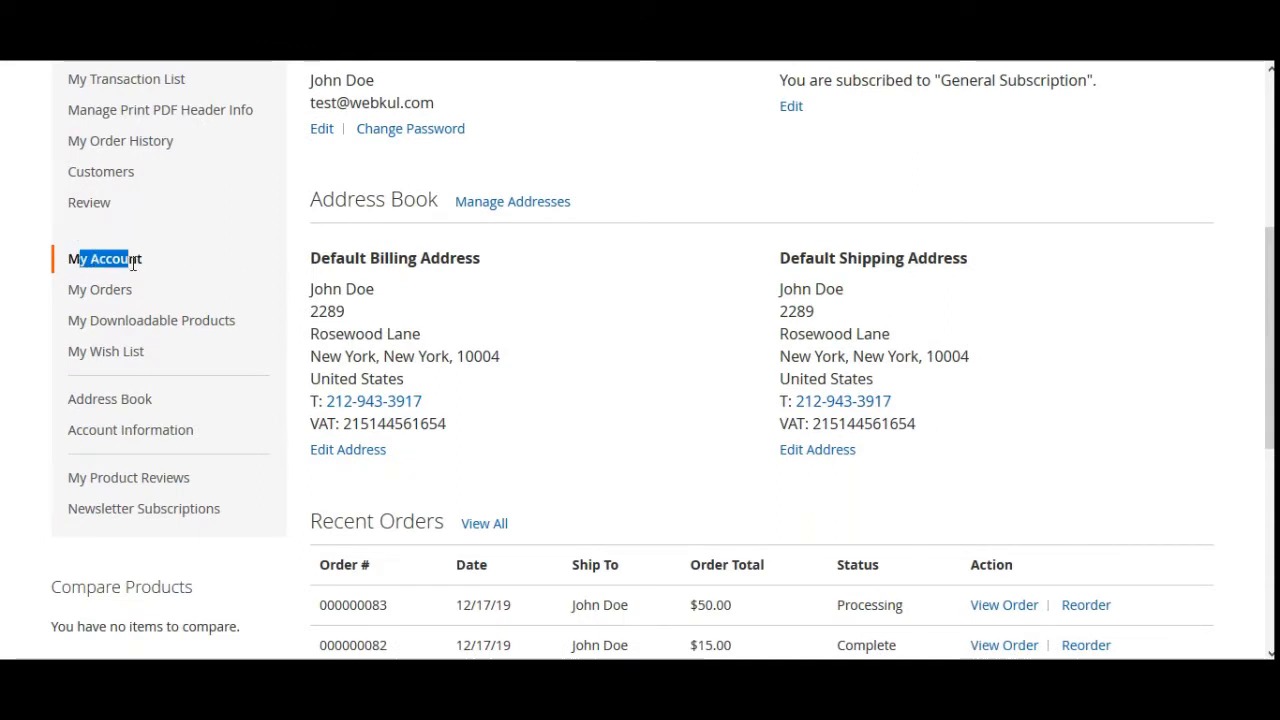
left_click(22, 398)
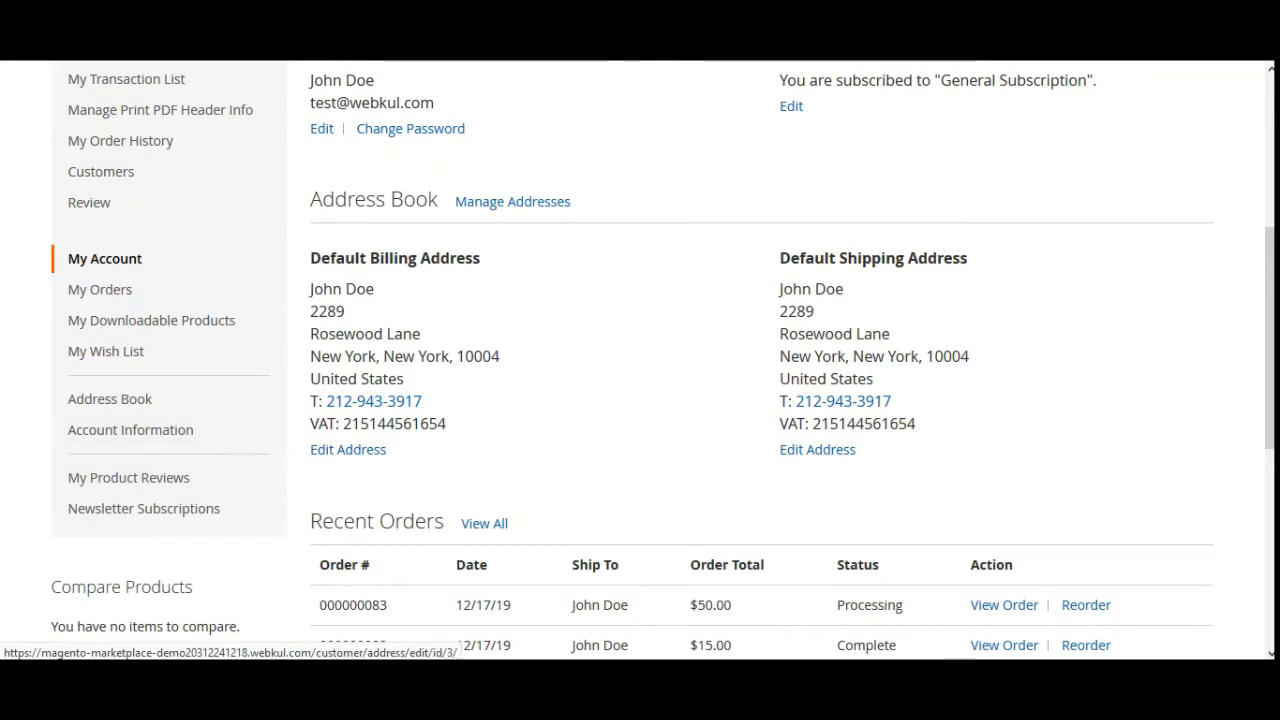
scroll(1233, 453, "up", 1)
scroll(1233, 453, "down", 3)
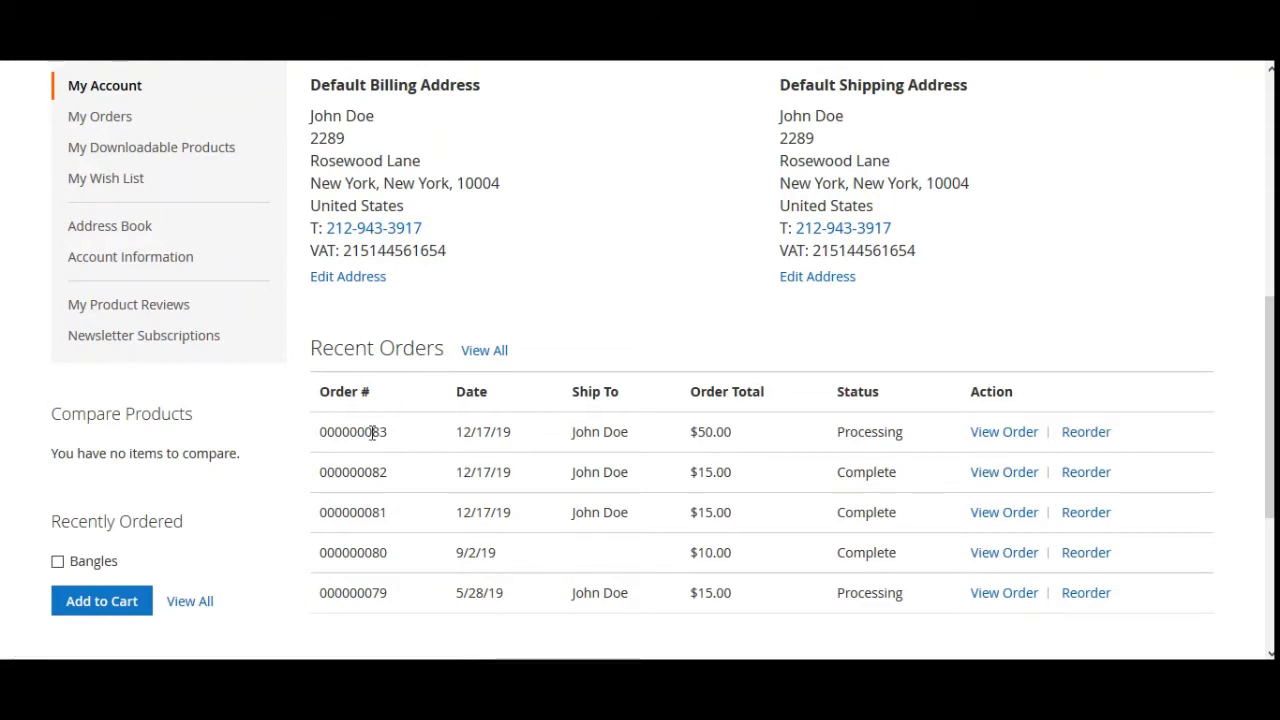
- Reorder the most recent $50.00 order, review the Bangles item in the cart and proceed to checkout
left_click(1099, 437)
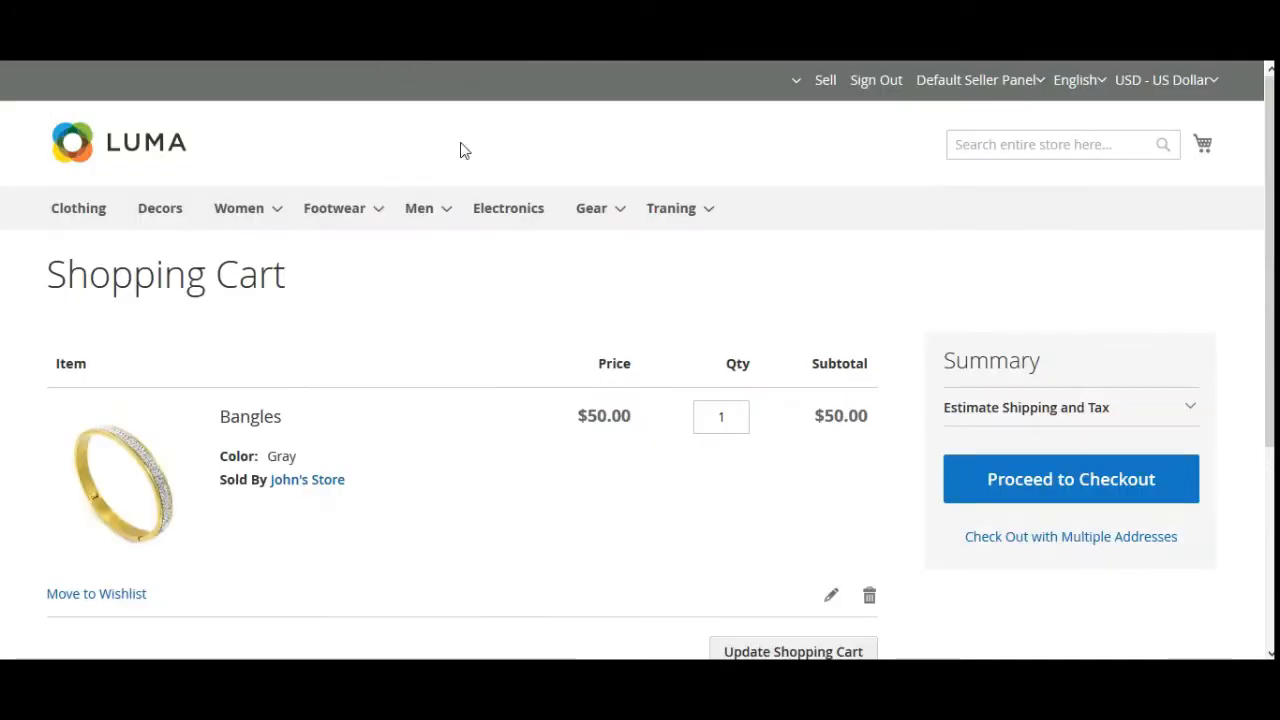
left_click_drag(1270, 300, 1270, 402)
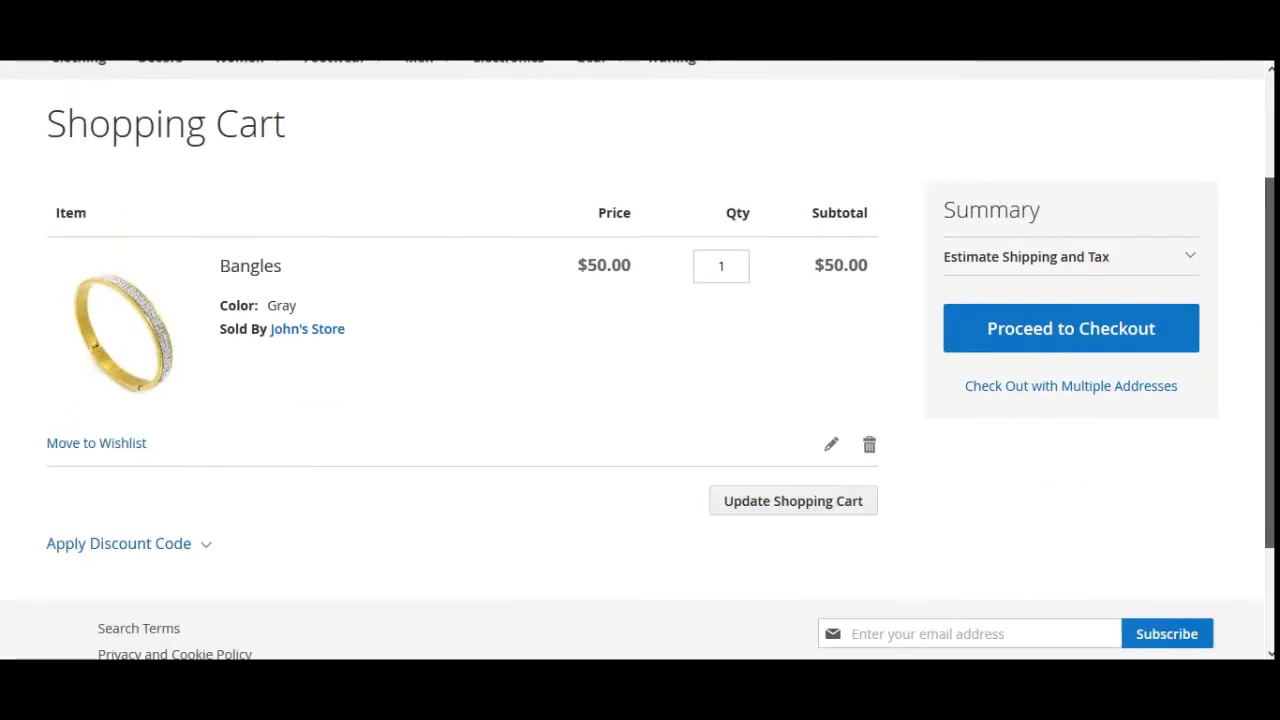
scroll(988, 562, "down", 1)
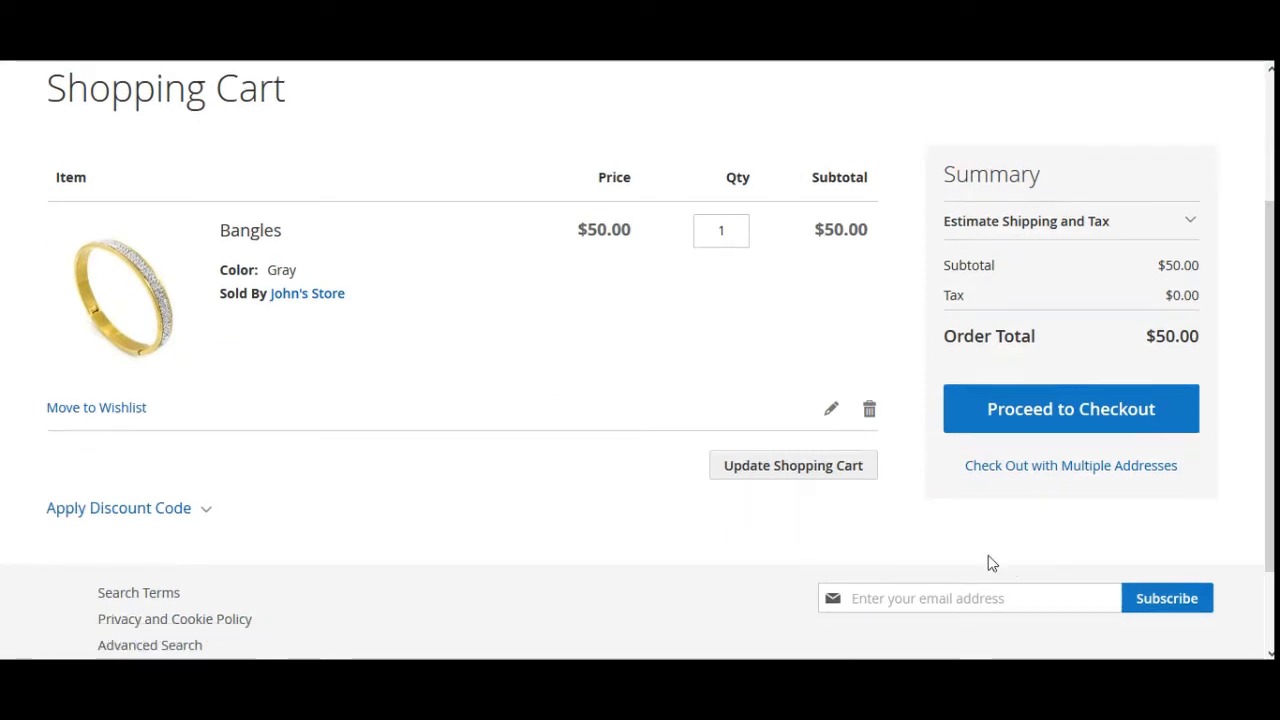
scroll(1195, 465, "down", 2)
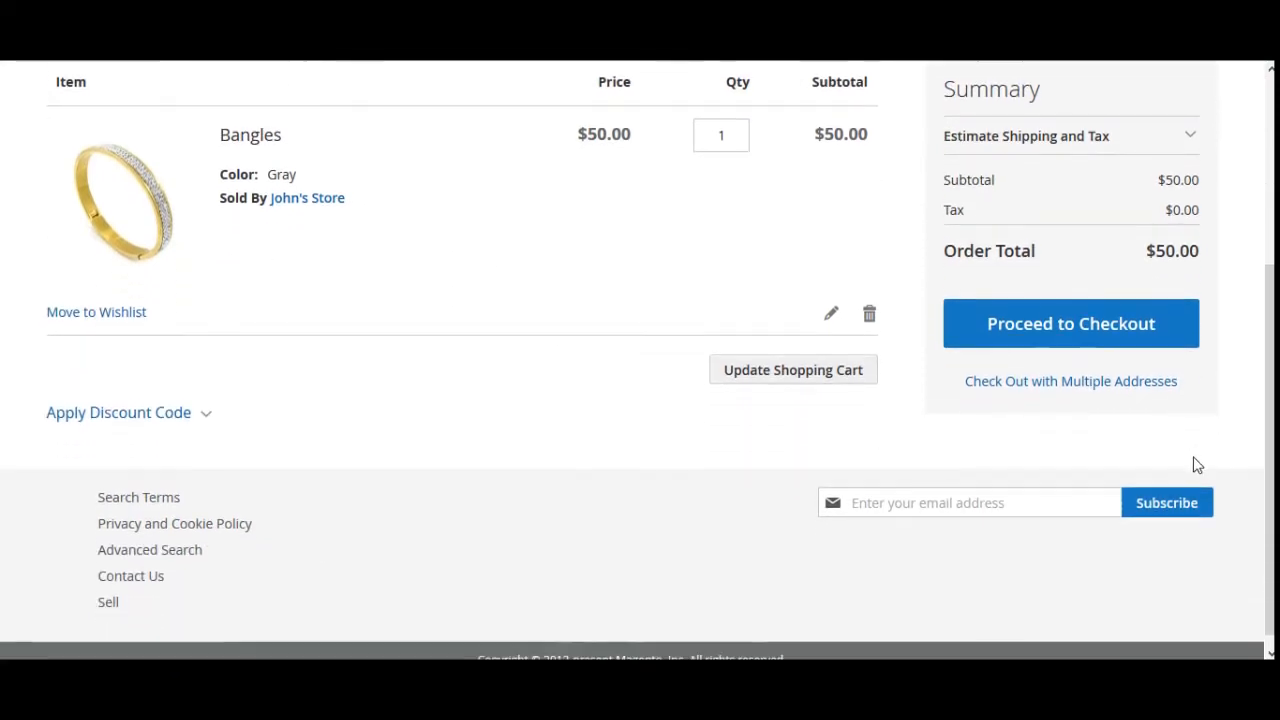
scroll(386, 423, "up", 4)
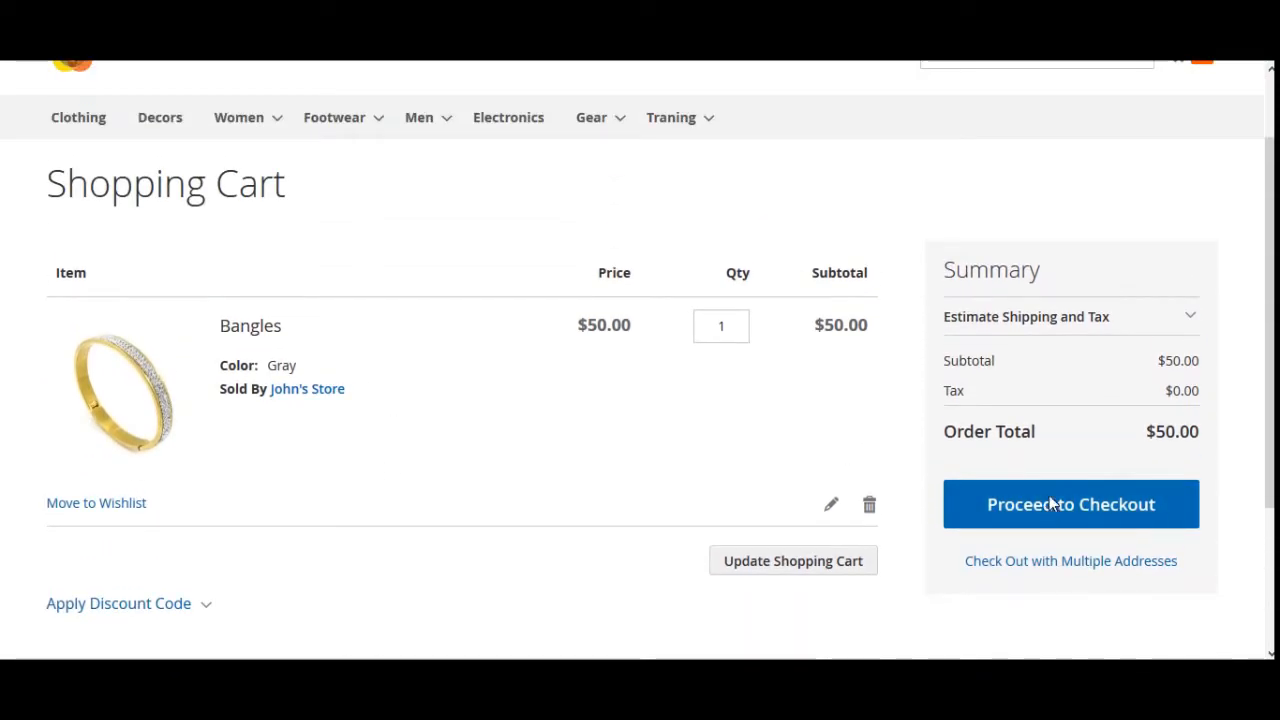
left_click(1050, 503)
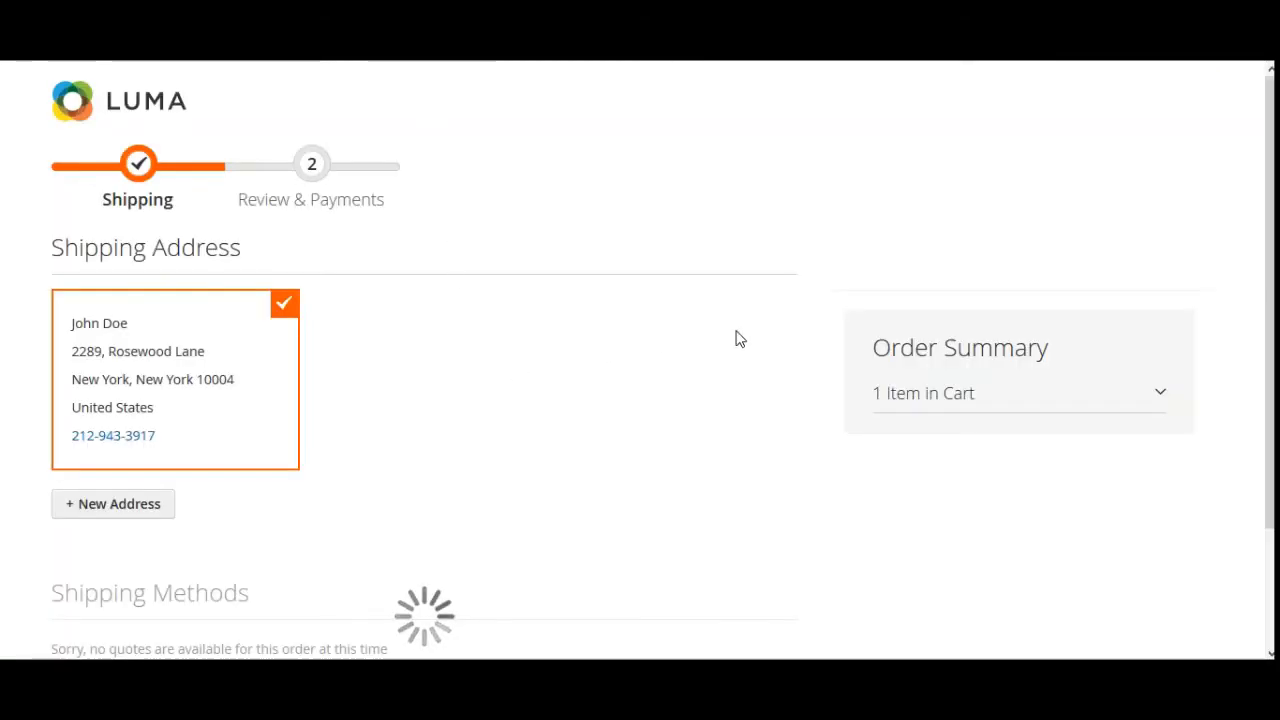
- Expand the cart summary, choose the $0.00 Table Rate Best Way shipping method and place the order
left_click(1134, 389)
scroll(551, 437, "down", 2)
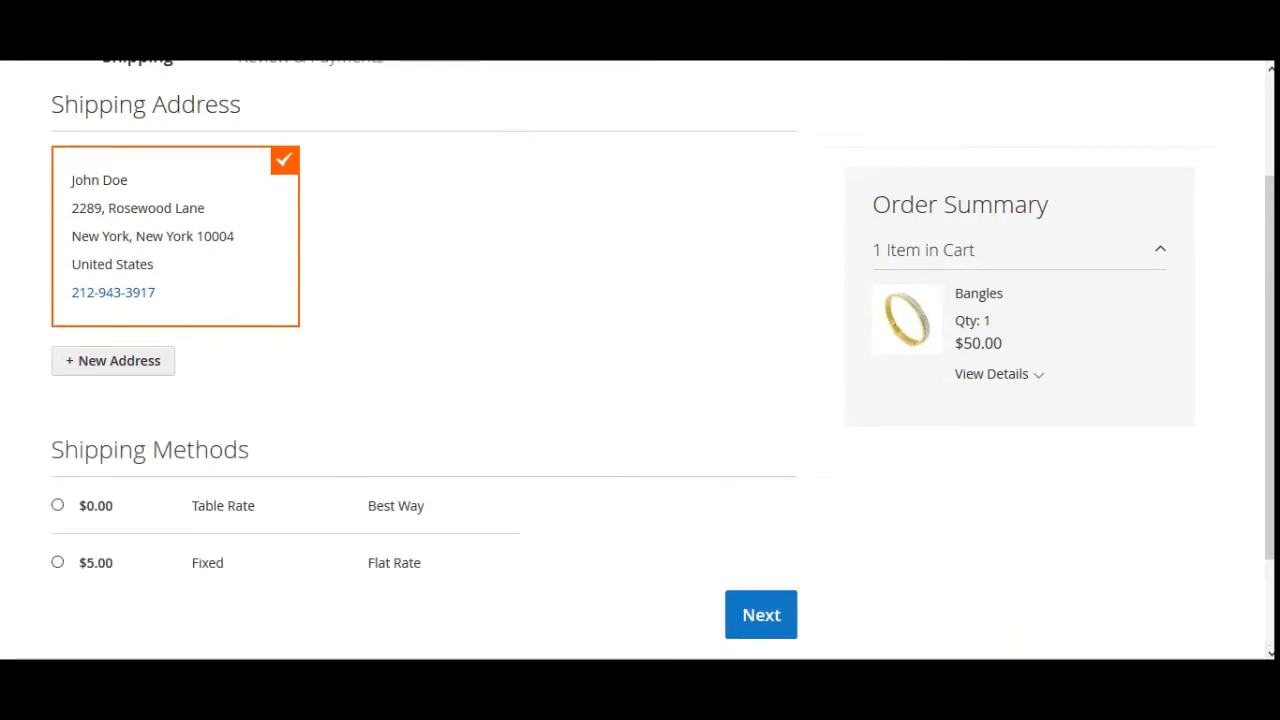
left_click(58, 506)
left_click(776, 622)
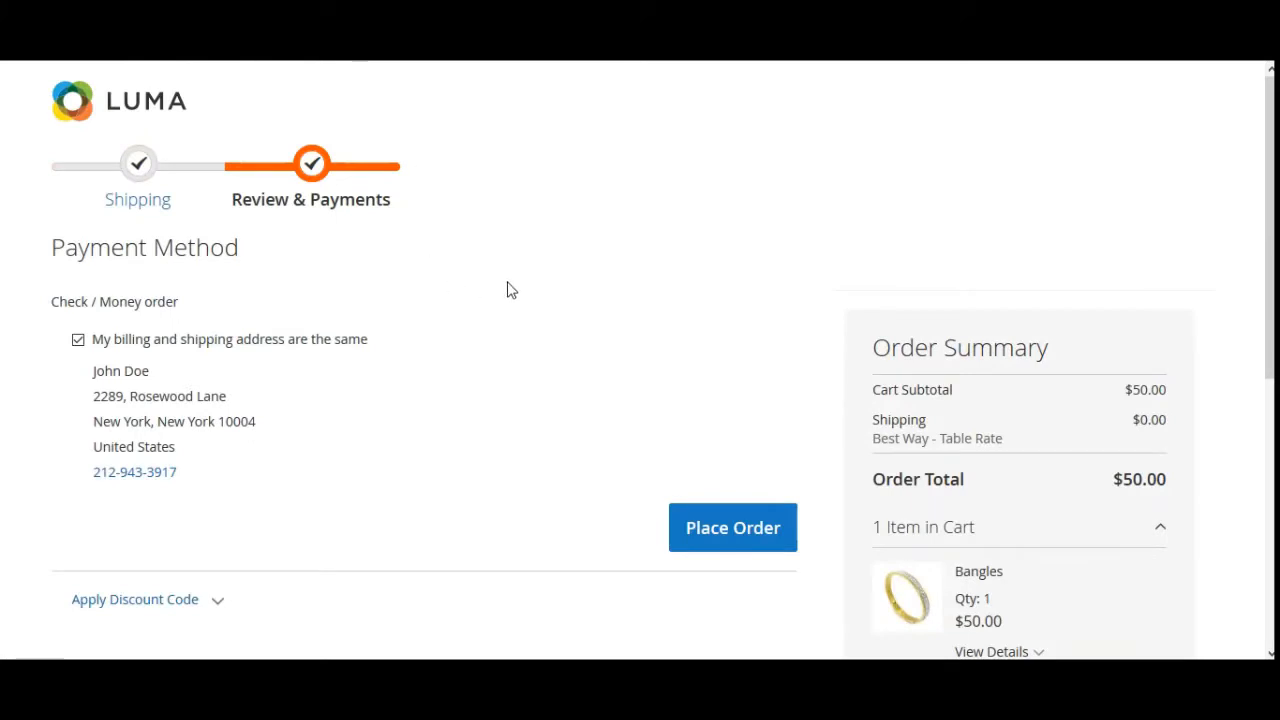
scroll(998, 379, "down", 2)
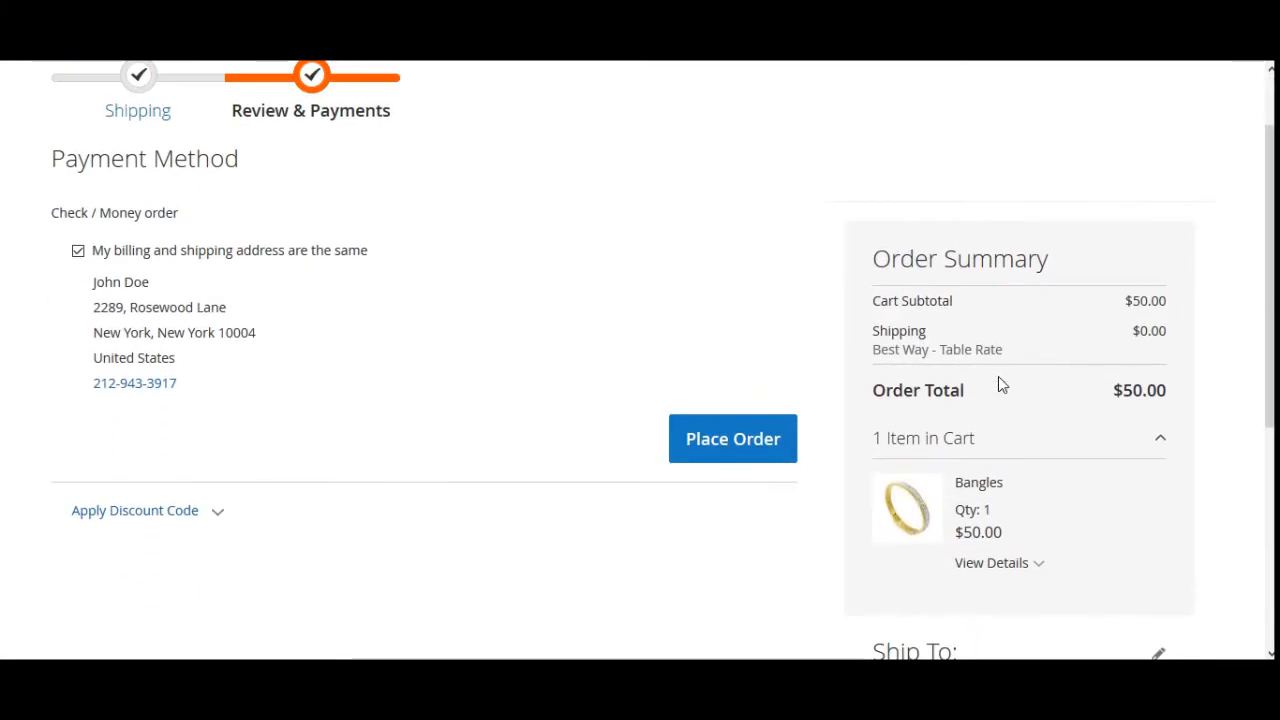
left_click(684, 438)
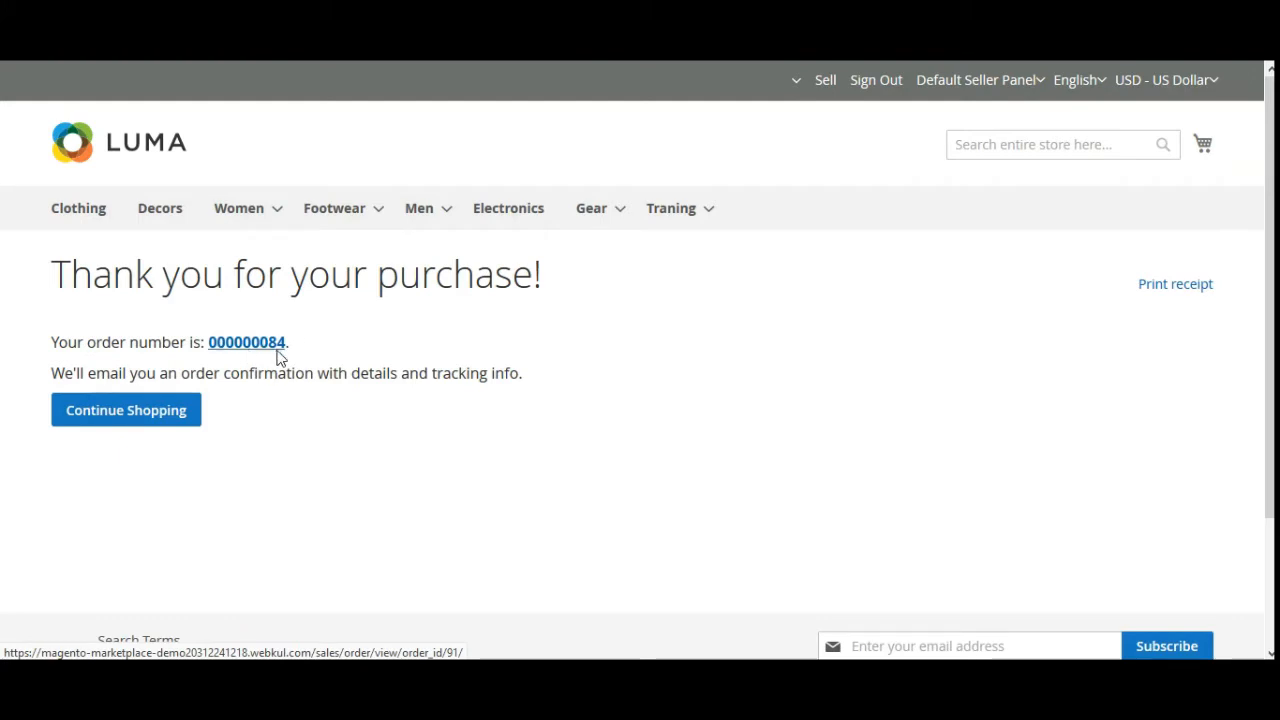
- Return to the My Account page and open the seller's My Order History
left_click(797, 87)
left_click(714, 119)
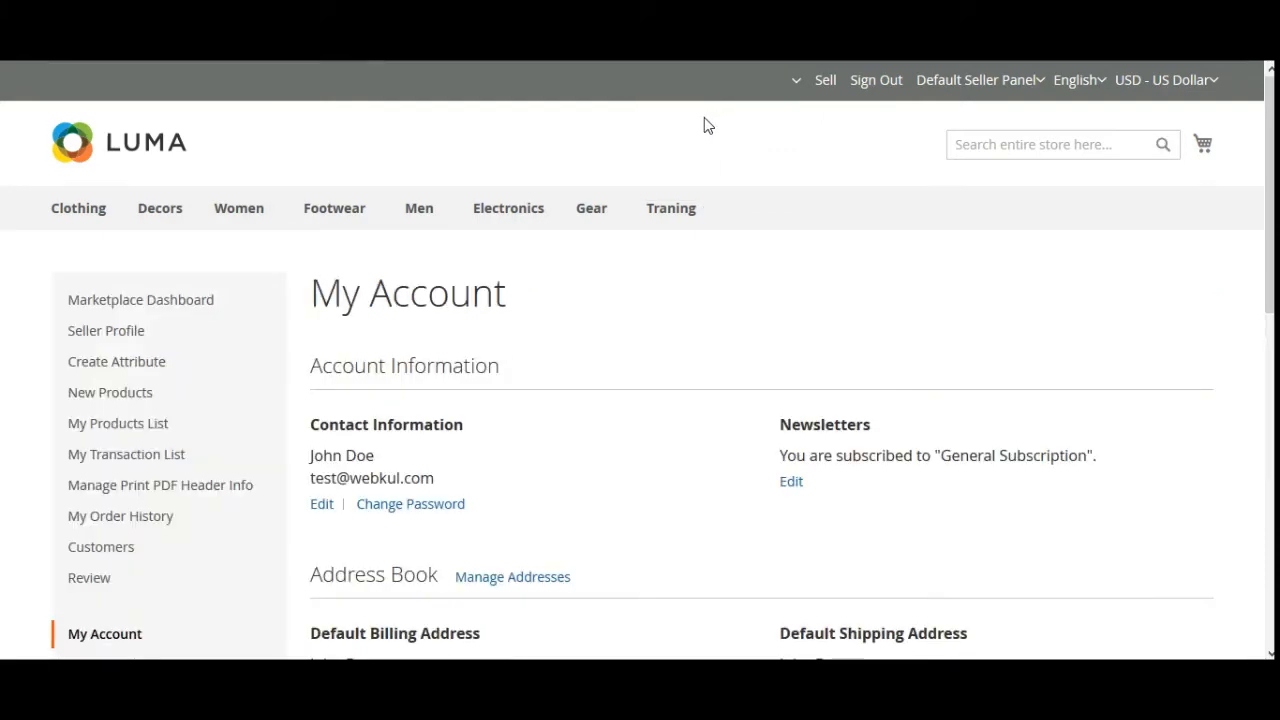
scroll(246, 376, "down", 3)
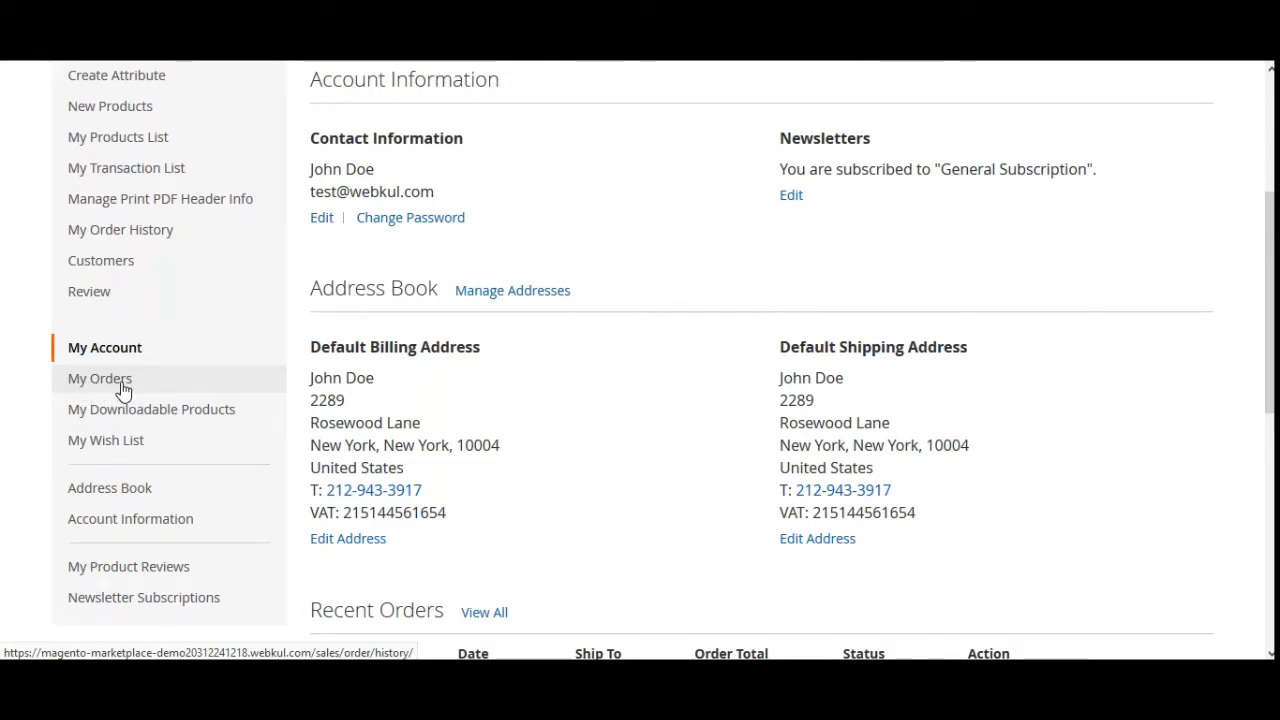
scroll(175, 415, "up", 3)
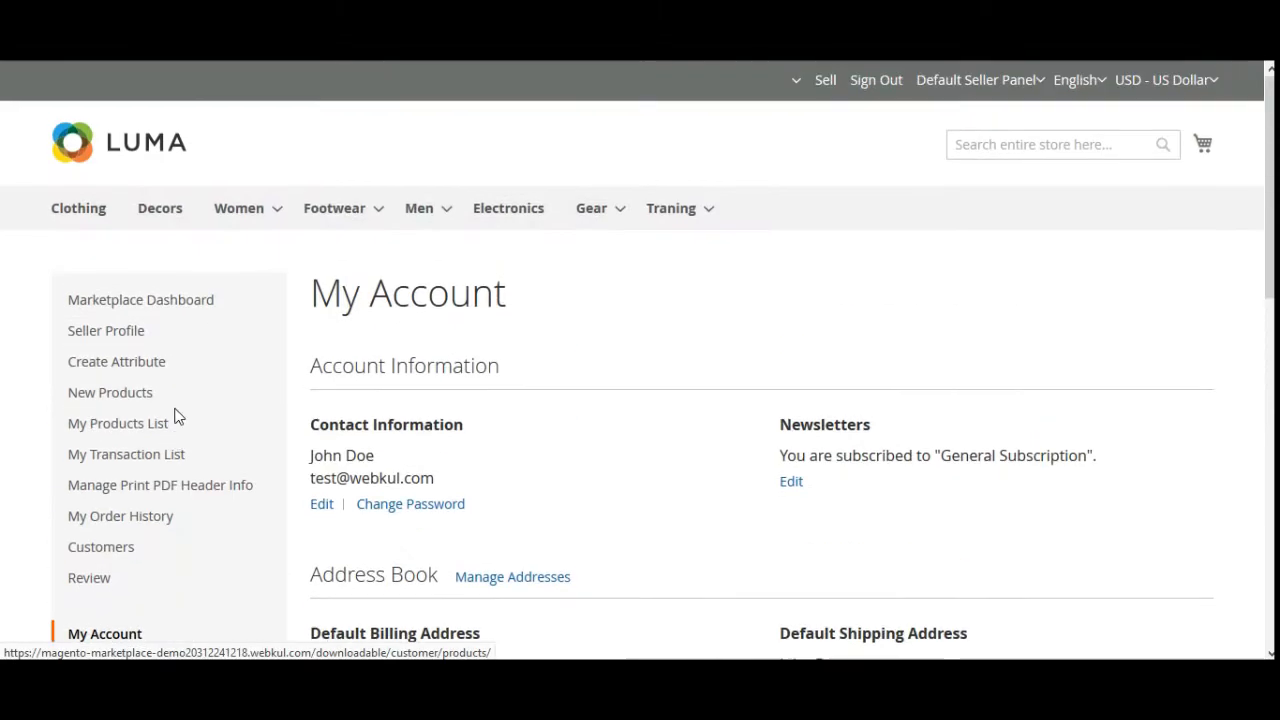
scroll(186, 457, "down", 2)
scroll(186, 457, "up", 2)
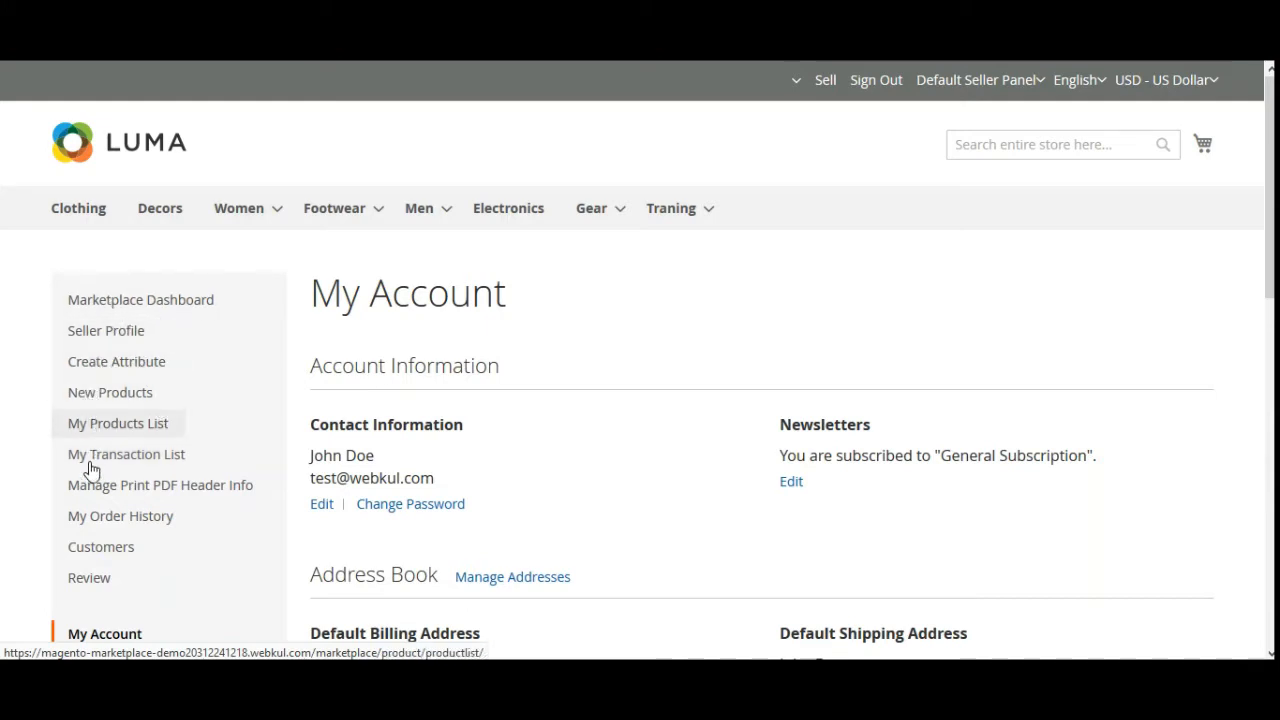
left_click(140, 526)
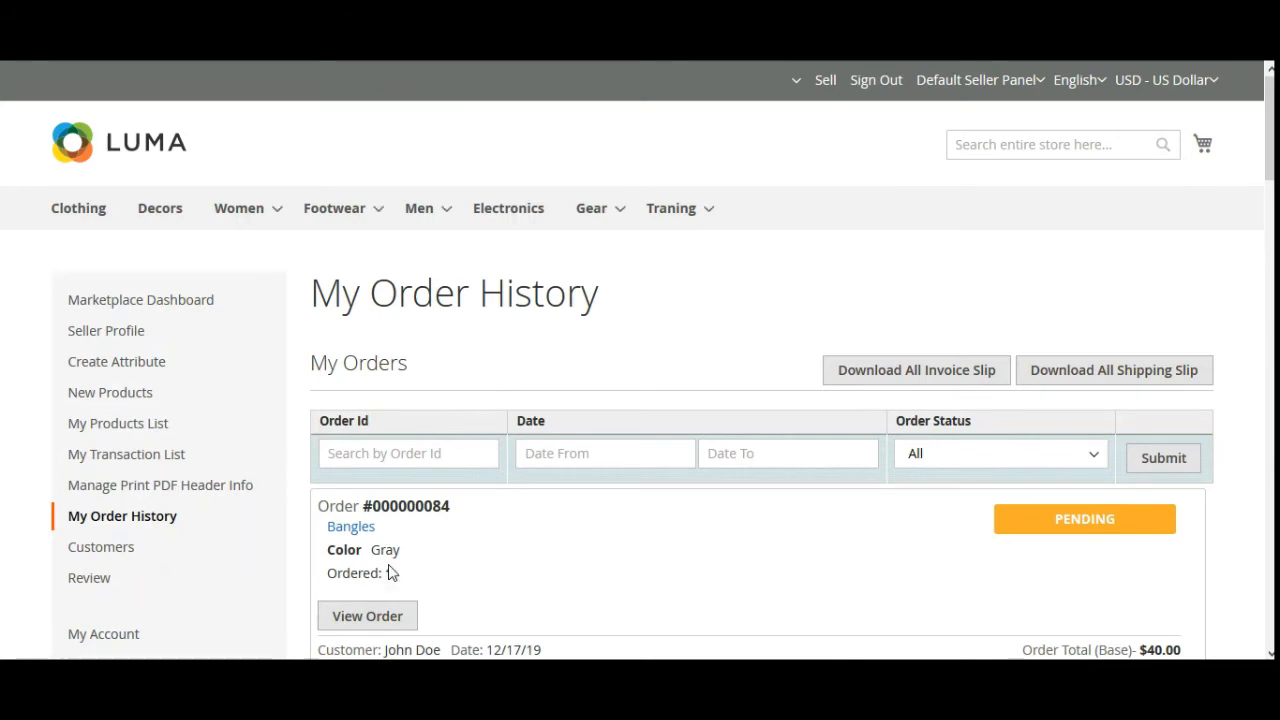
- View the newest pending Bangles order and create its invoice
scroll(400, 565, "down", 2)
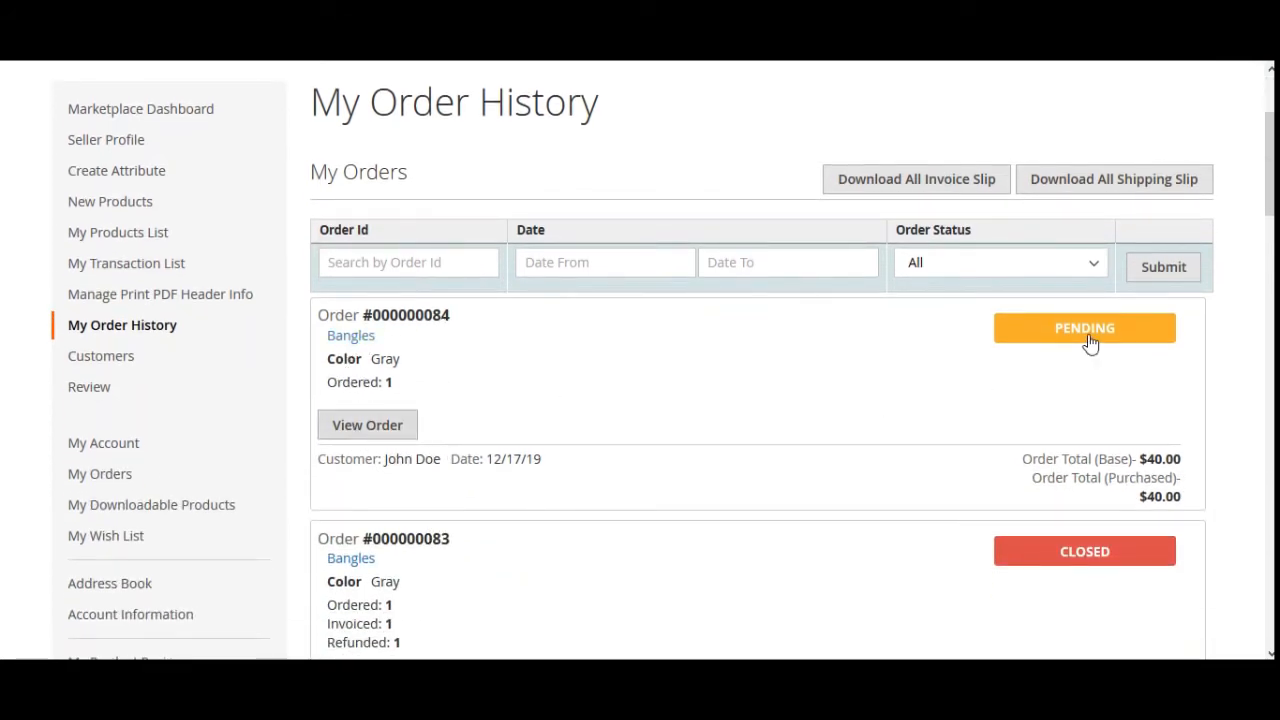
left_click(380, 430)
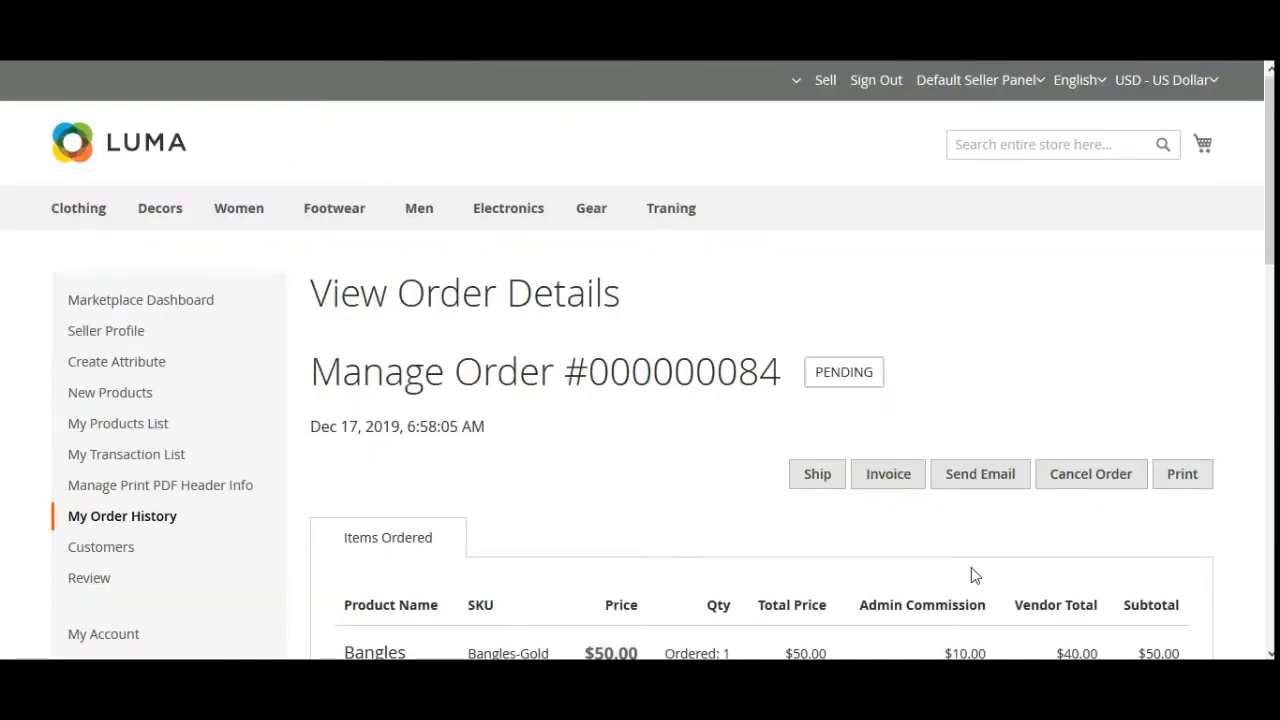
scroll(971, 567, "down", 2)
left_click(888, 289)
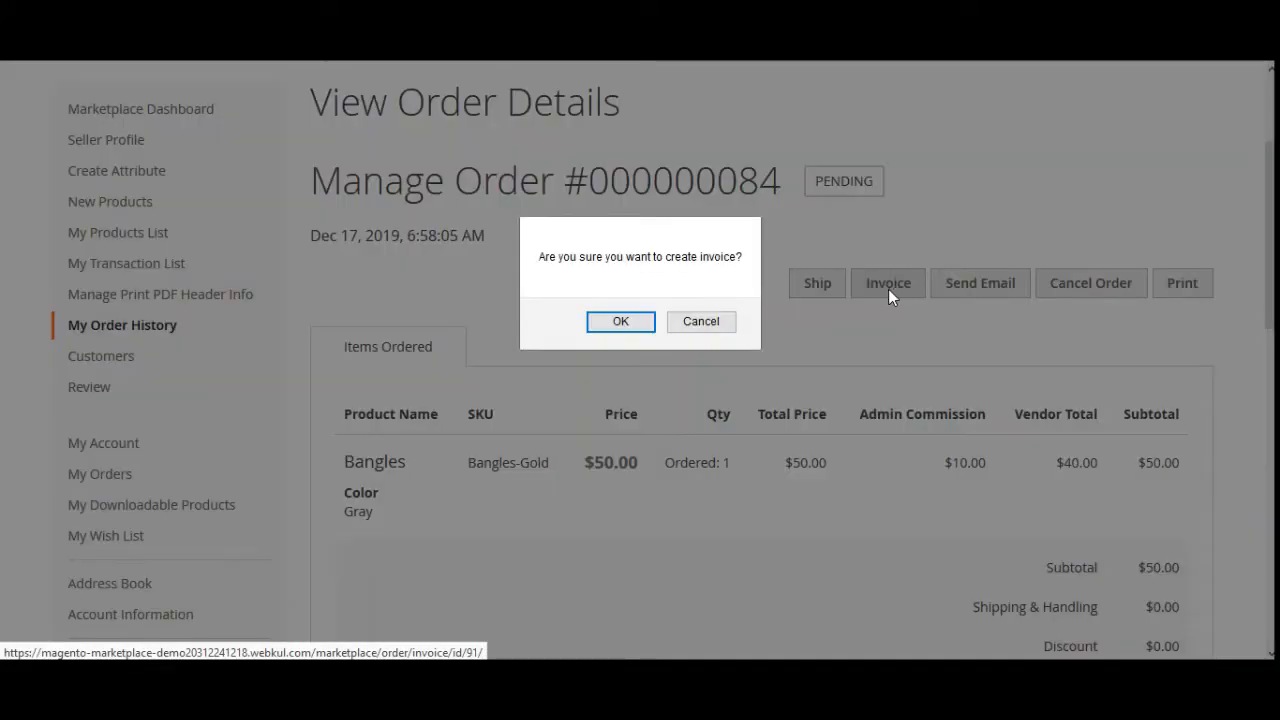
left_click(633, 325)
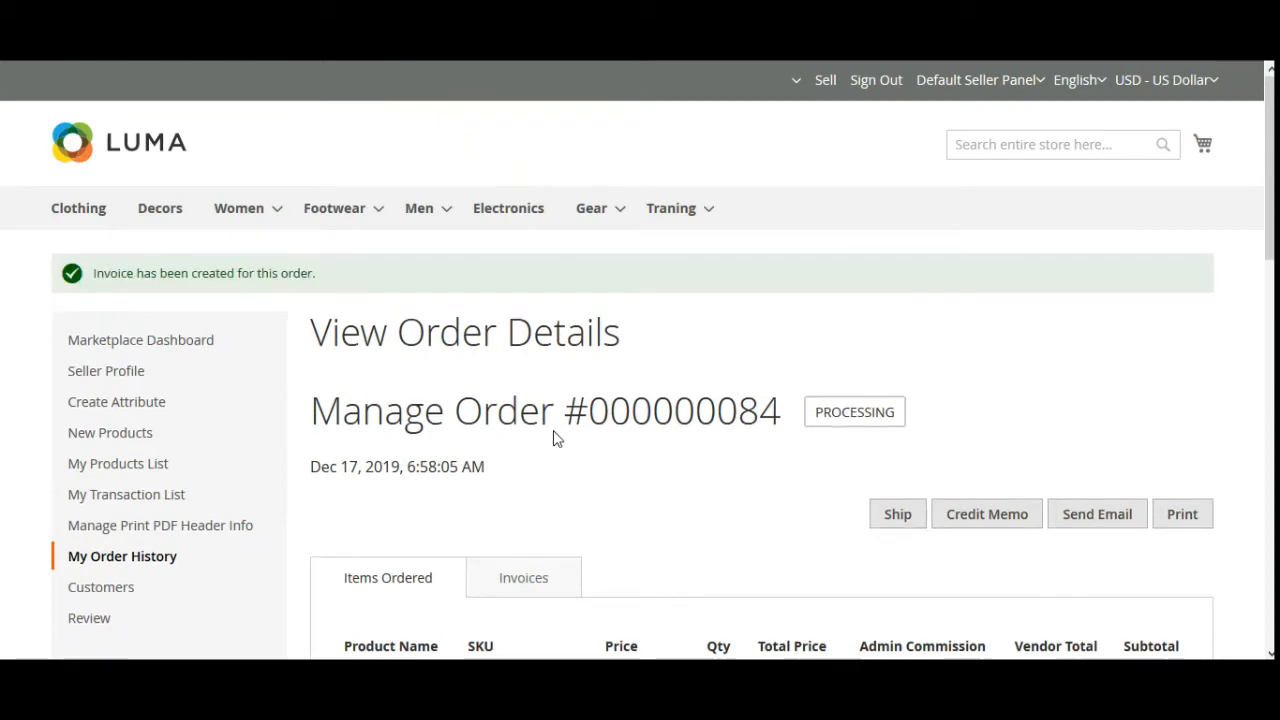
scroll(557, 438, "down", 1)
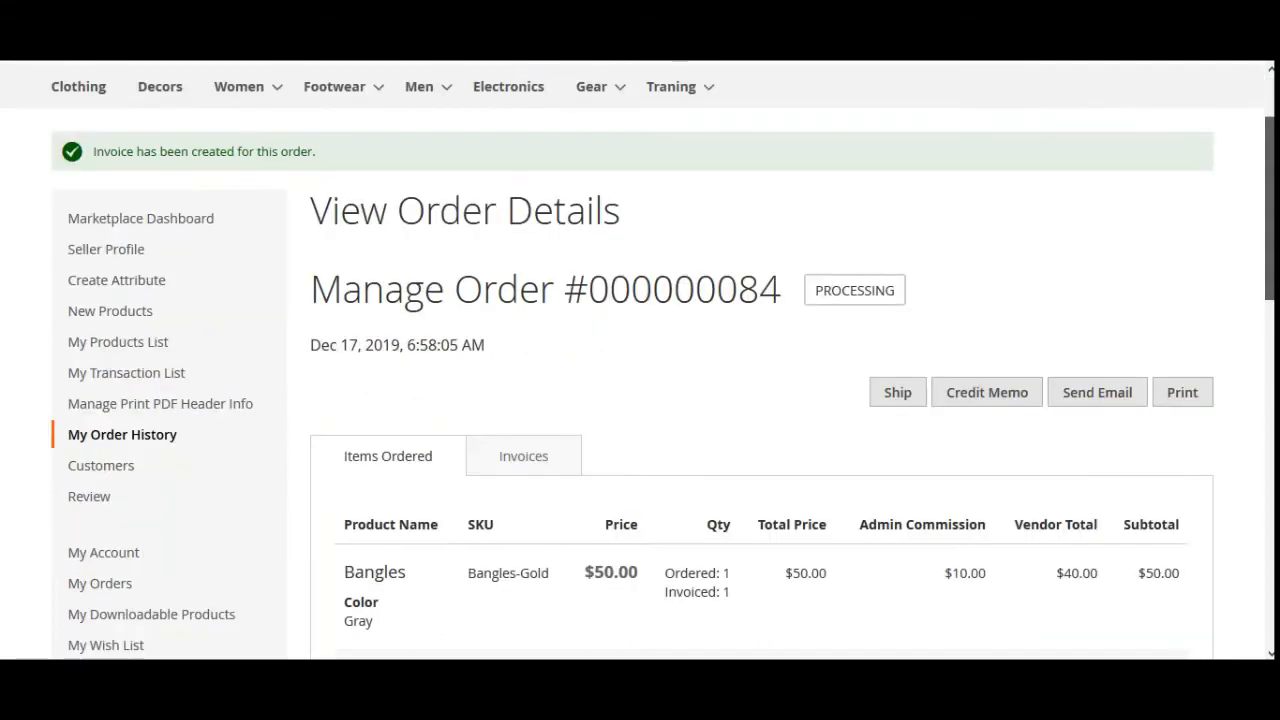
scroll(521, 463, "up", 2)
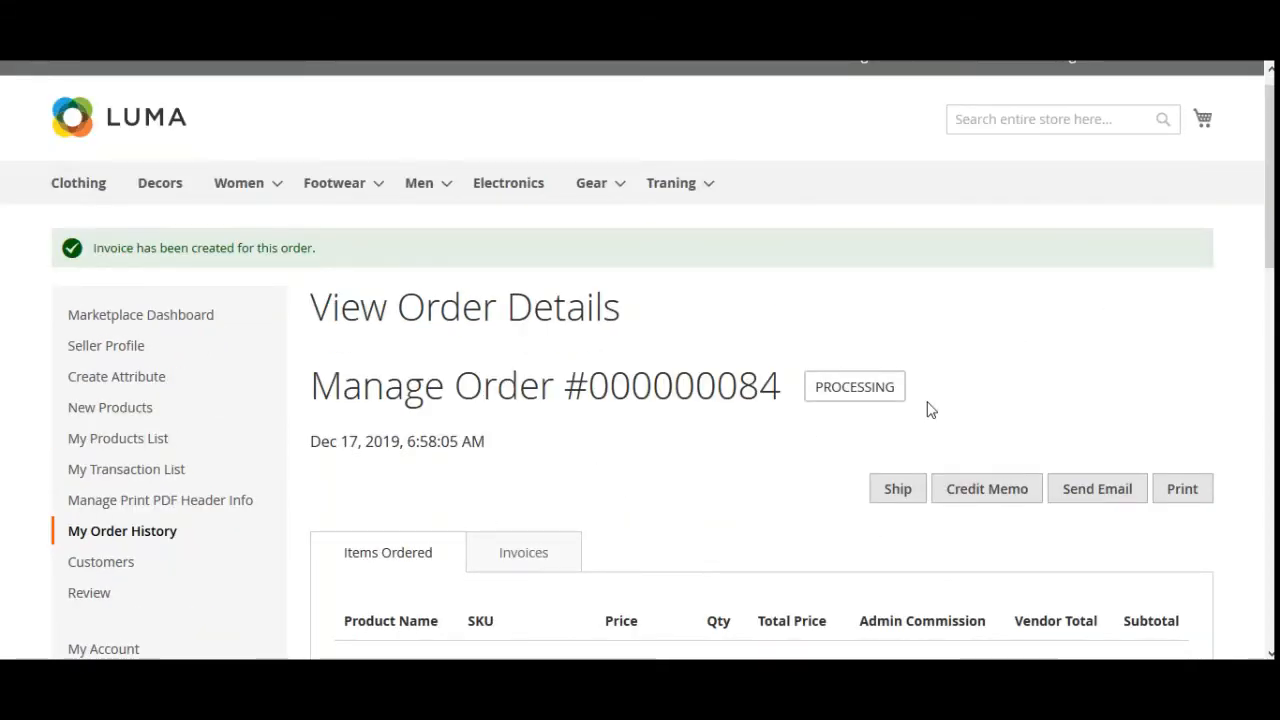
scroll(929, 409, "down", 8)
scroll(1247, 497, "down", 1)
left_click(612, 412)
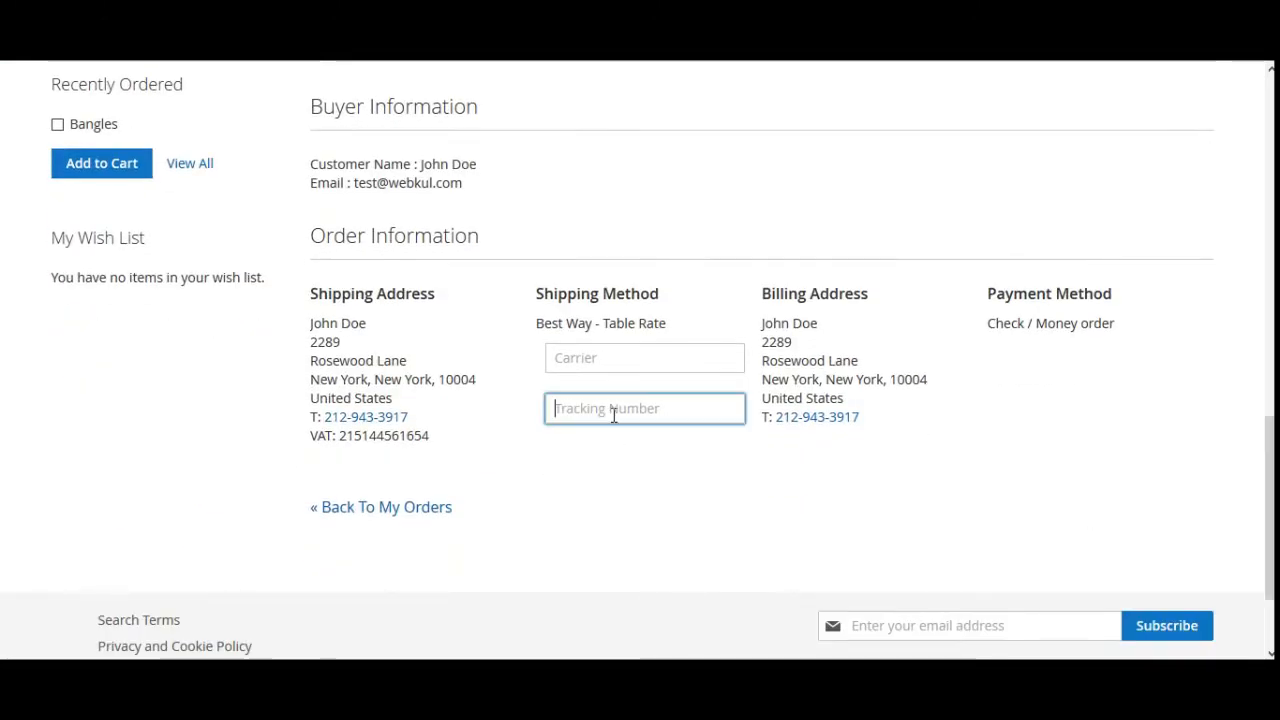
type("123131313313")
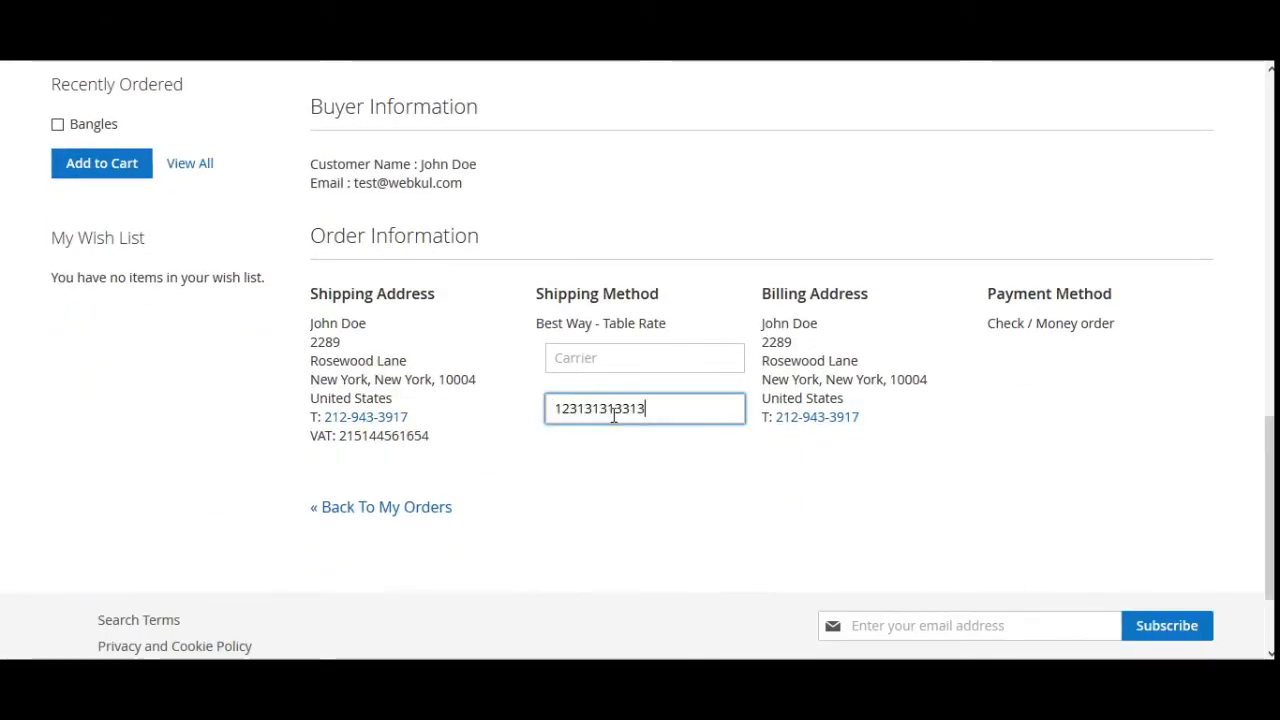
- Create the shipment for the invoiced Bangles order
left_click_drag(1270, 500, 1270, 362)
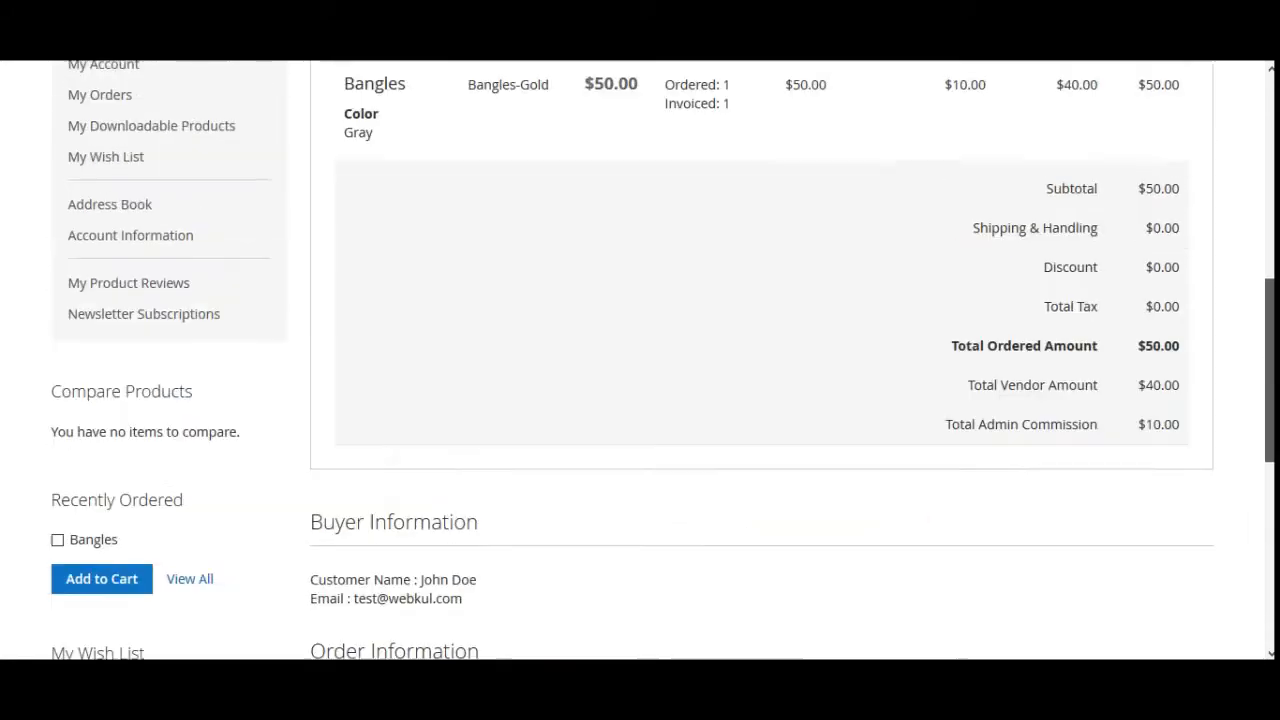
left_click(891, 333)
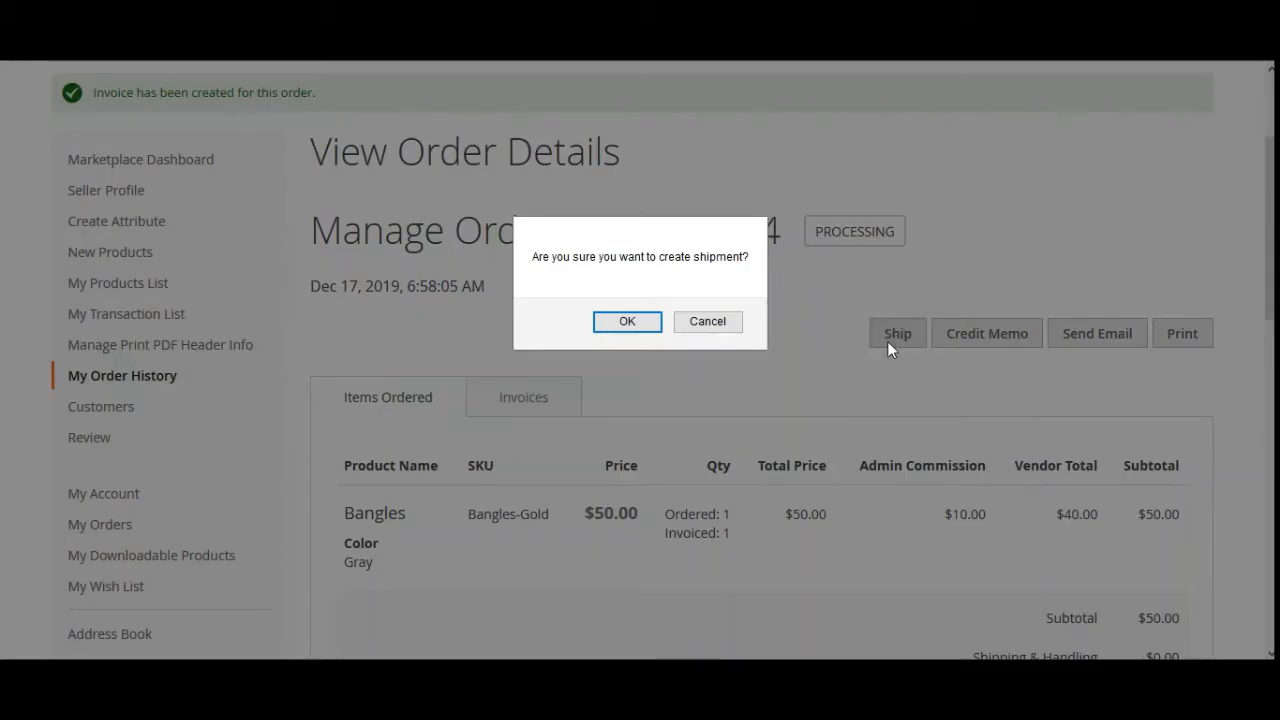
left_click(616, 322)
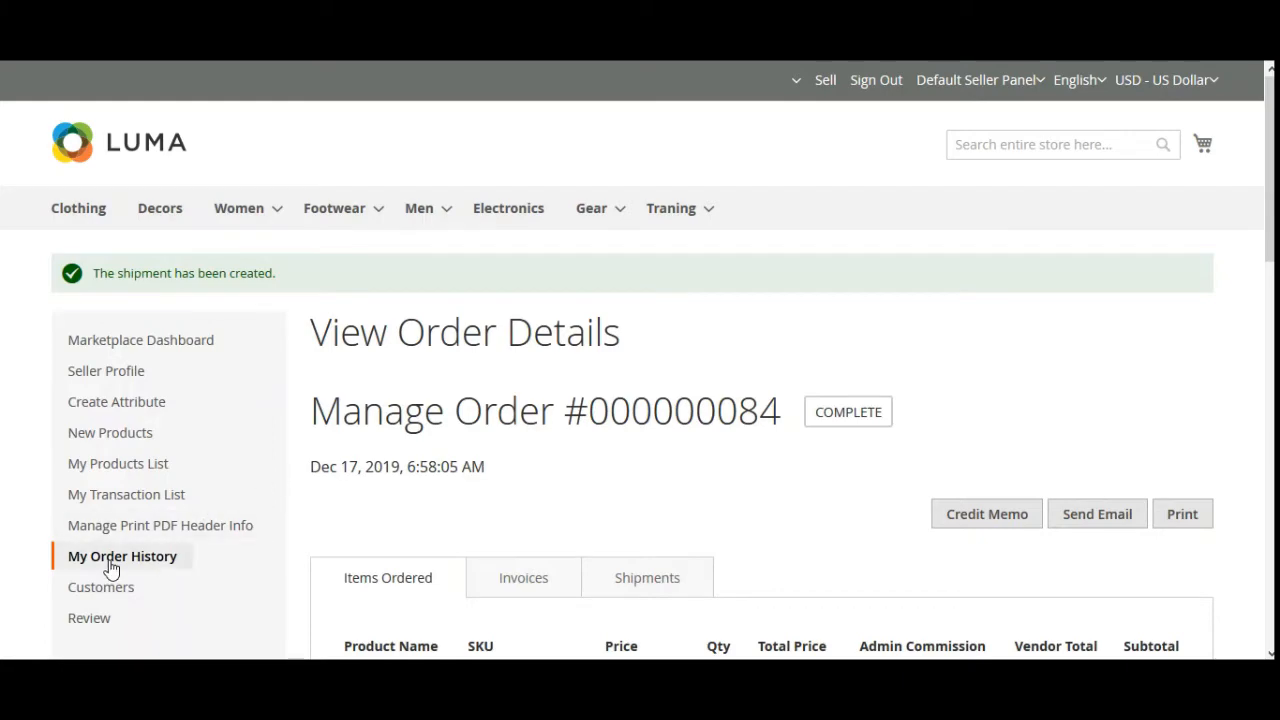
- Return to My Order History and check the status and totals of the newest order
left_click(145, 568)
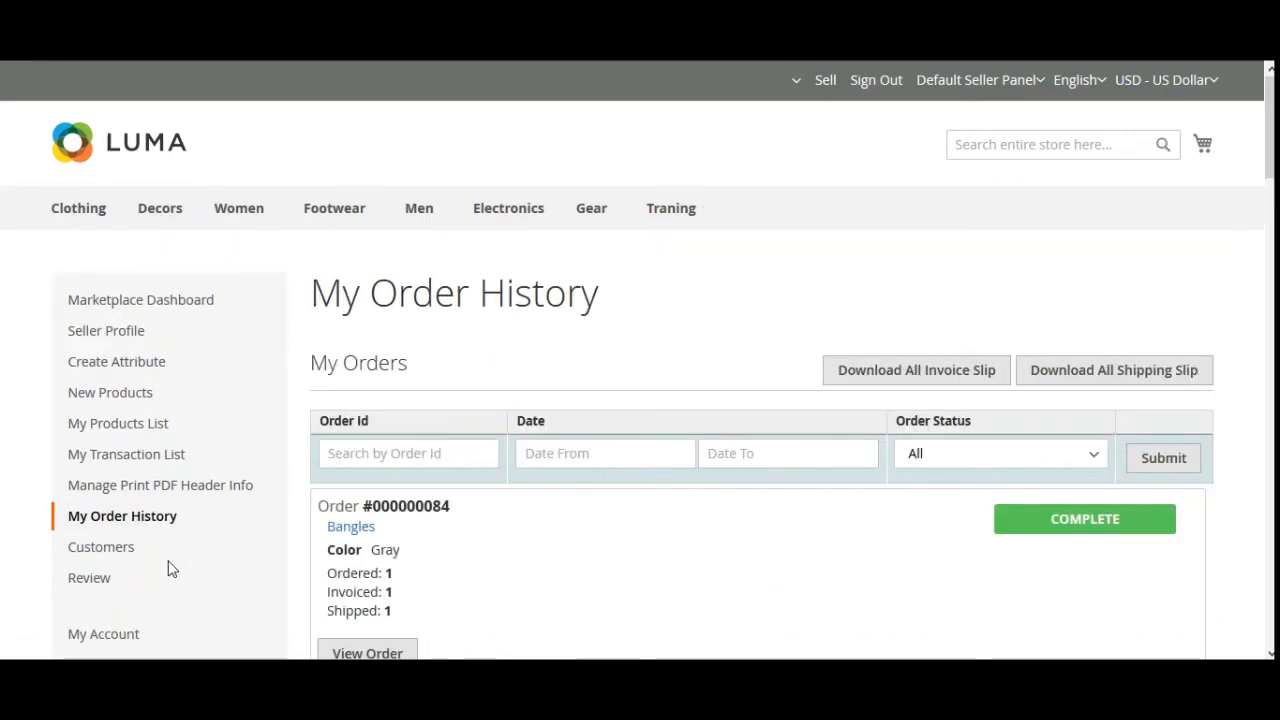
scroll(548, 588, "down", 3)
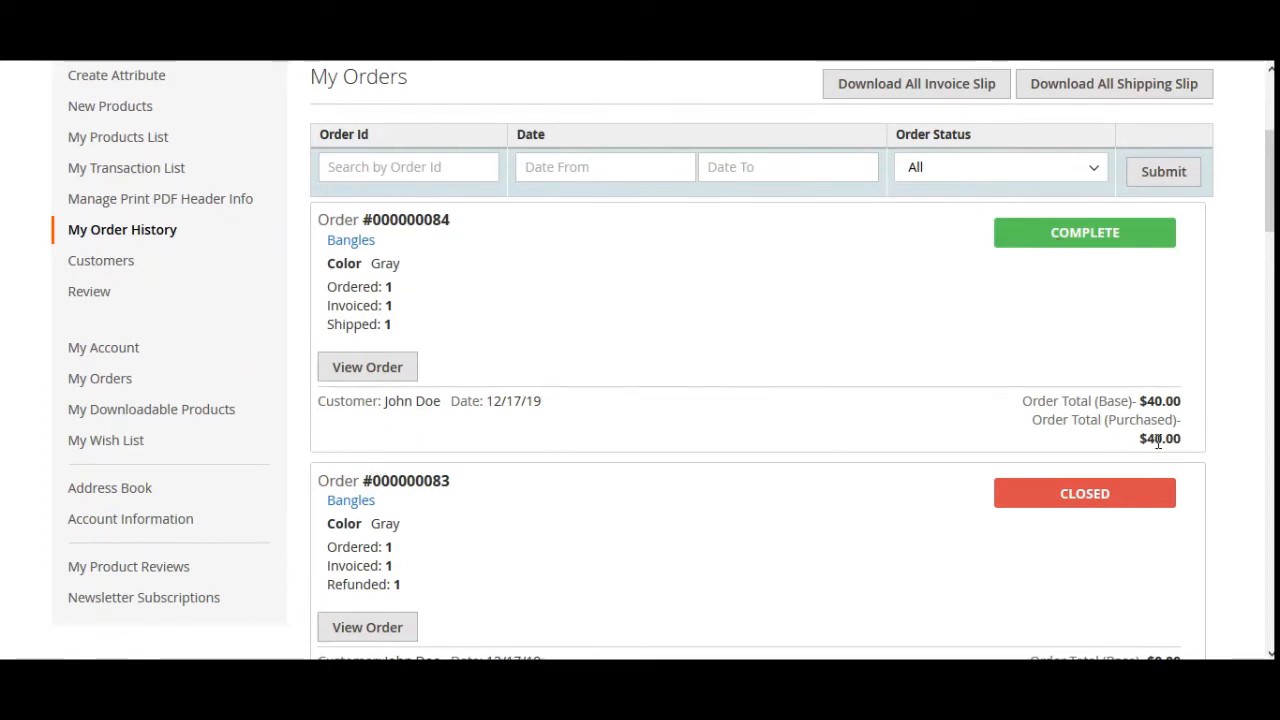
scroll(437, 380, "up", 3)
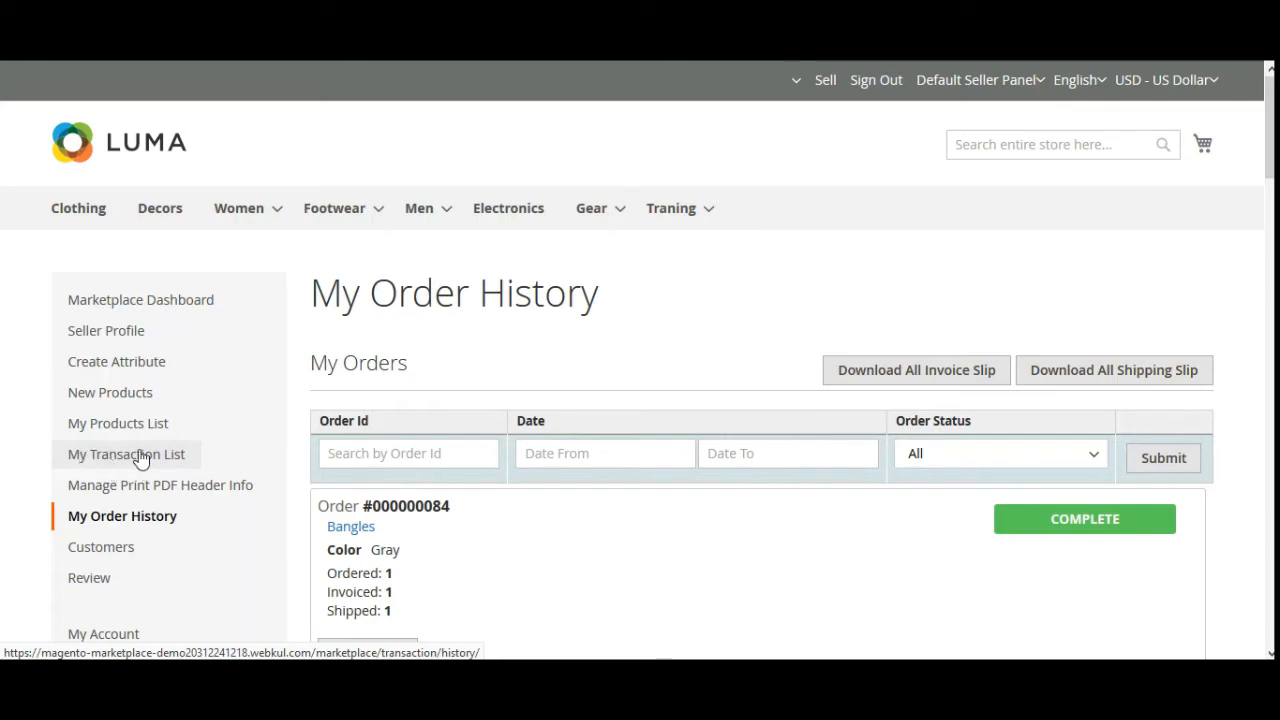
- Open My Transaction List and review the total seller earning, total payout and remaining payout available for withdrawal
left_click(100, 463)
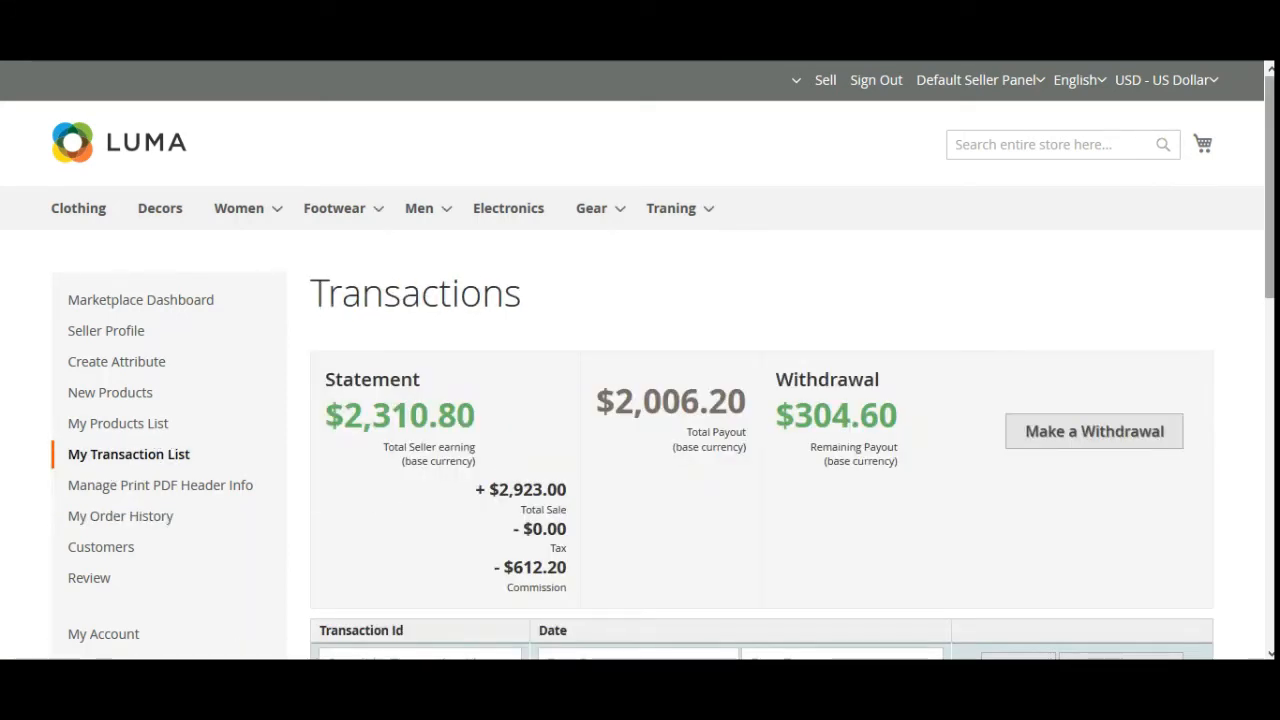
scroll(1273, 283, "down", 1)
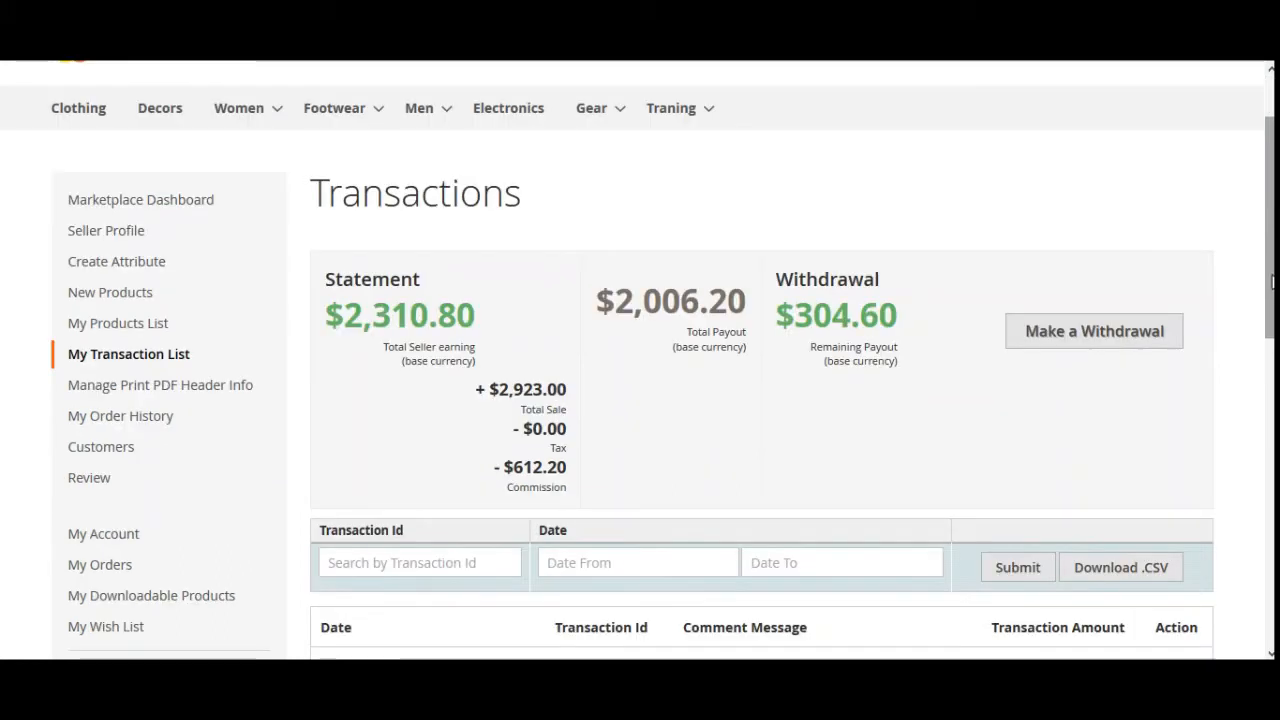
scroll(1273, 301, "down", 1)
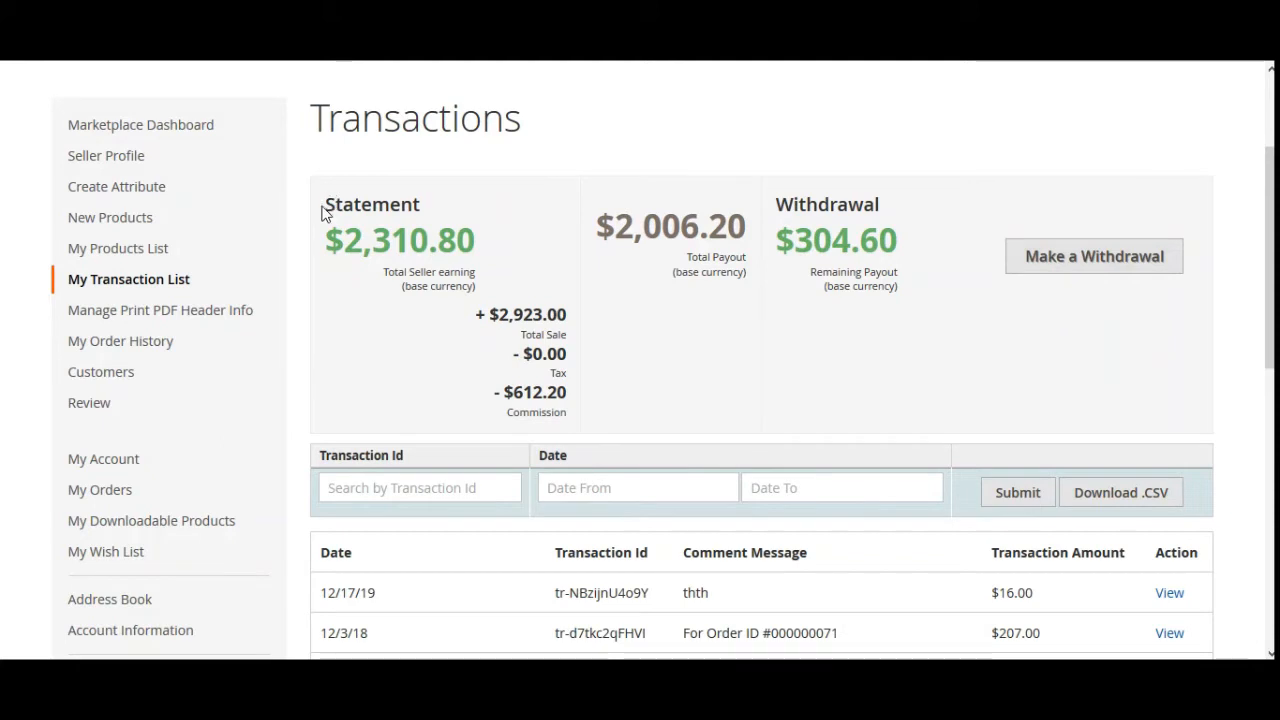
left_click_drag(398, 272, 463, 276)
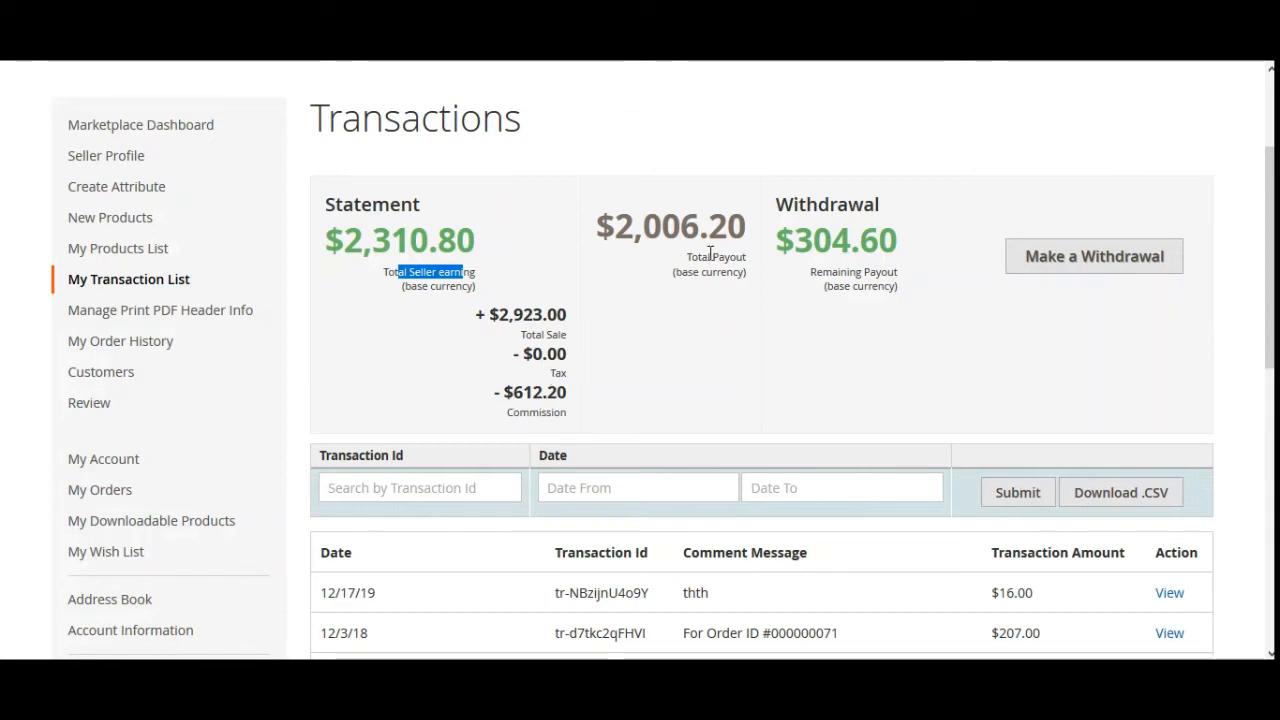
left_click_drag(688, 258, 747, 258)
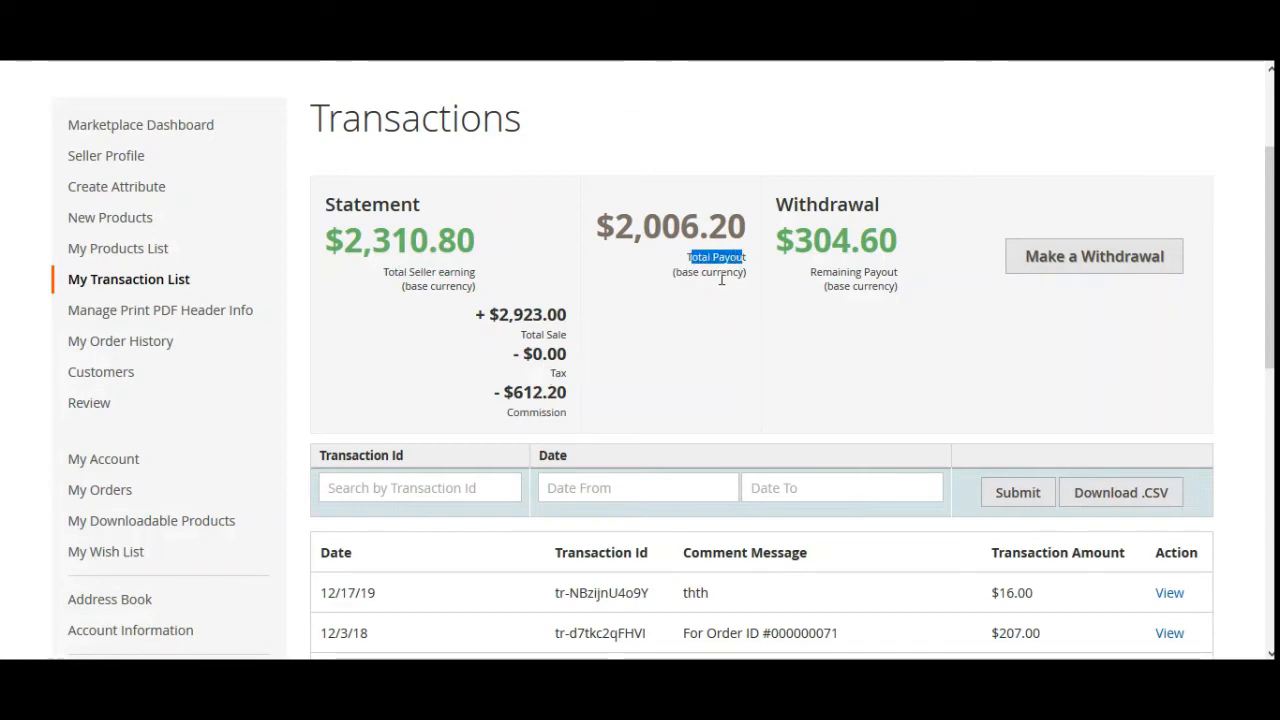
left_click_drag(795, 204, 842, 280)
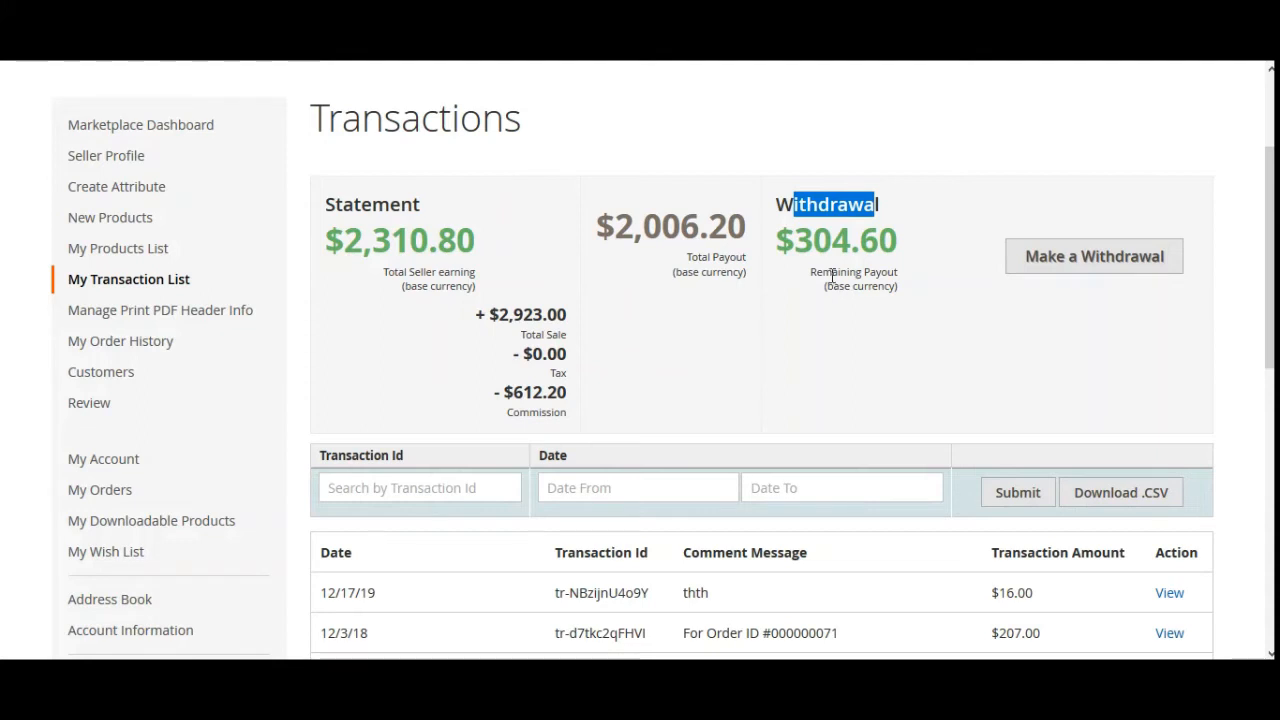
left_click_drag(820, 277, 870, 348)
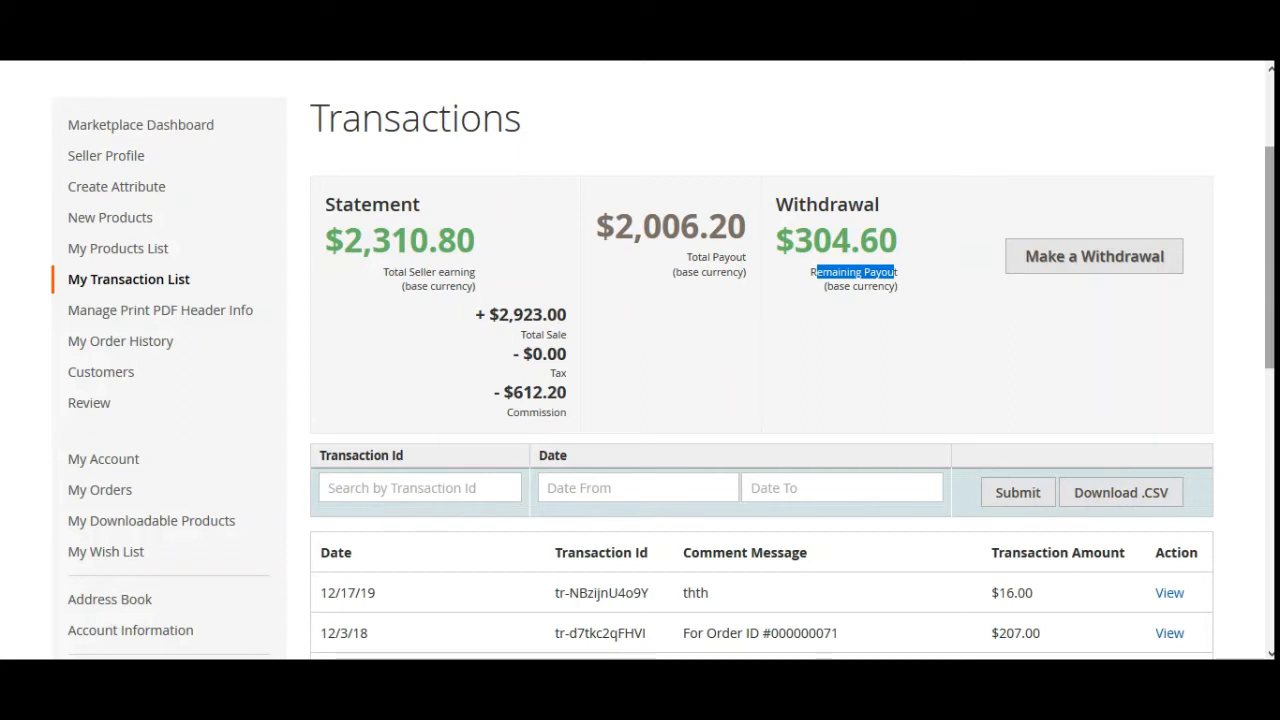
left_click(1077, 271)
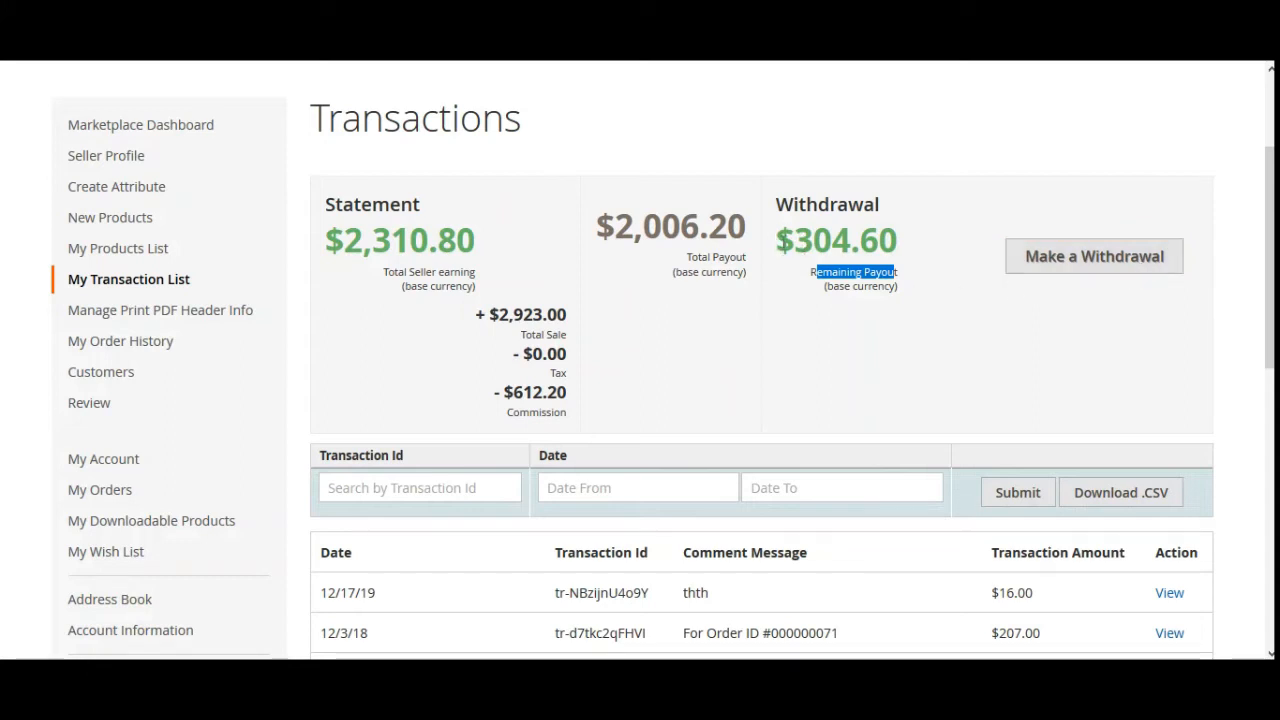
left_click_drag(776, 240, 908, 248)
left_click(908, 248)
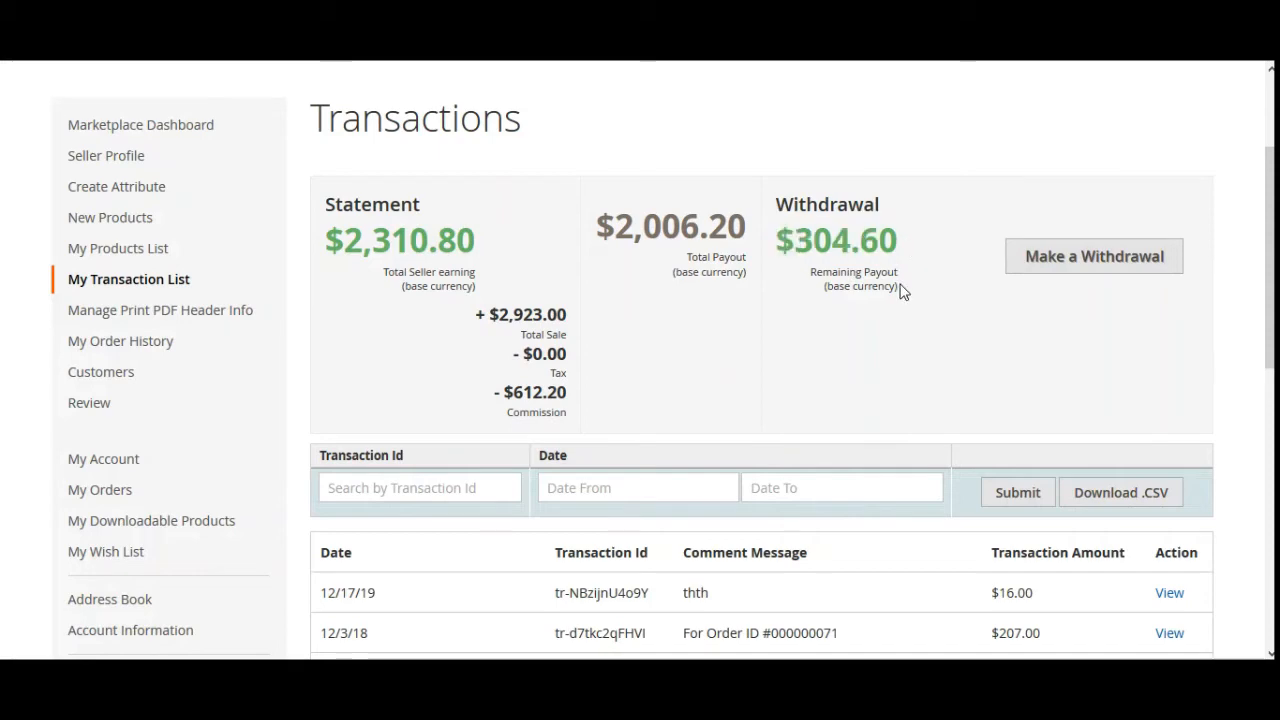
- Check the comment and amount of the 12/3/18 transaction, and view its payment details and order information
scroll(1270, 260, "down", 5)
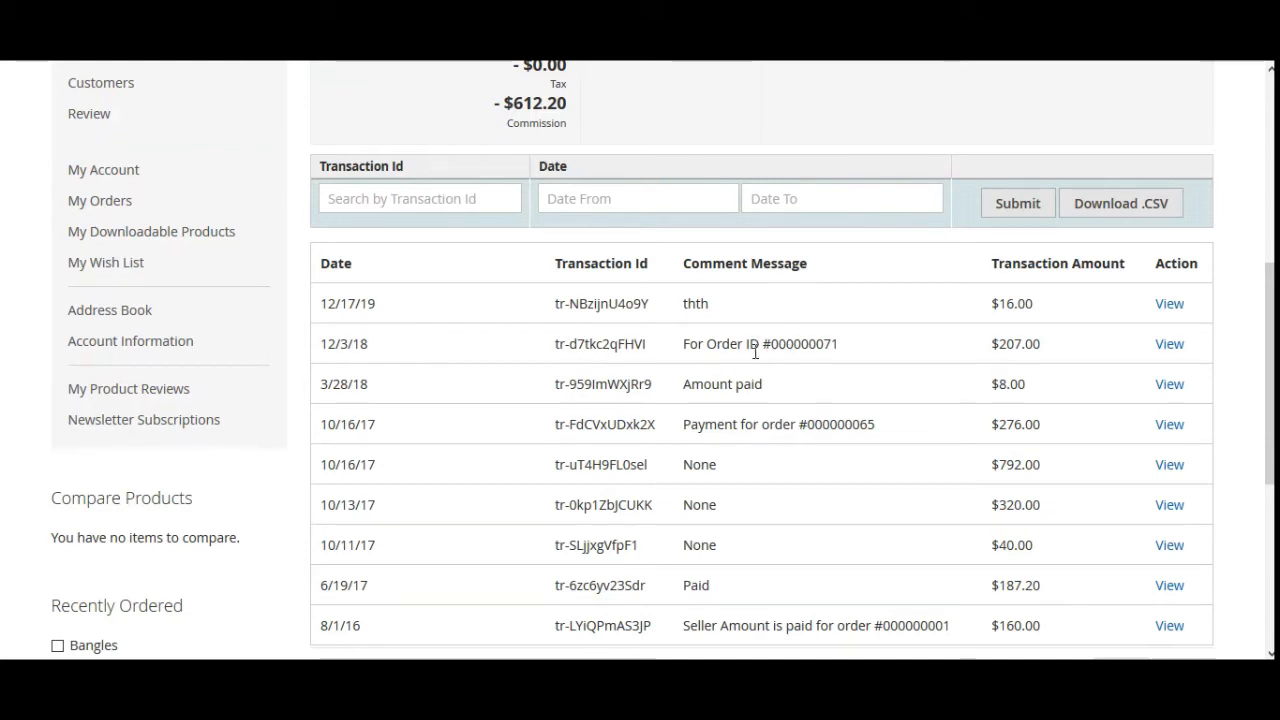
left_click_drag(689, 344, 826, 343)
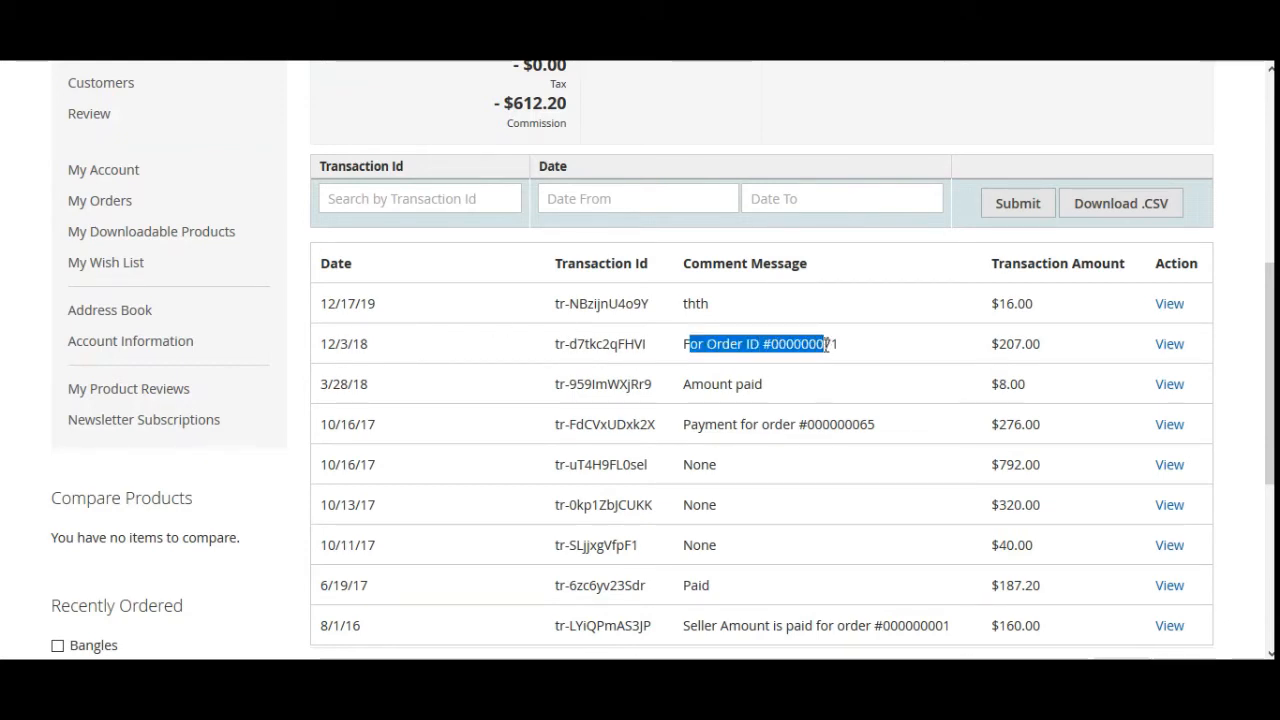
left_click_drag(1045, 348, 989, 347)
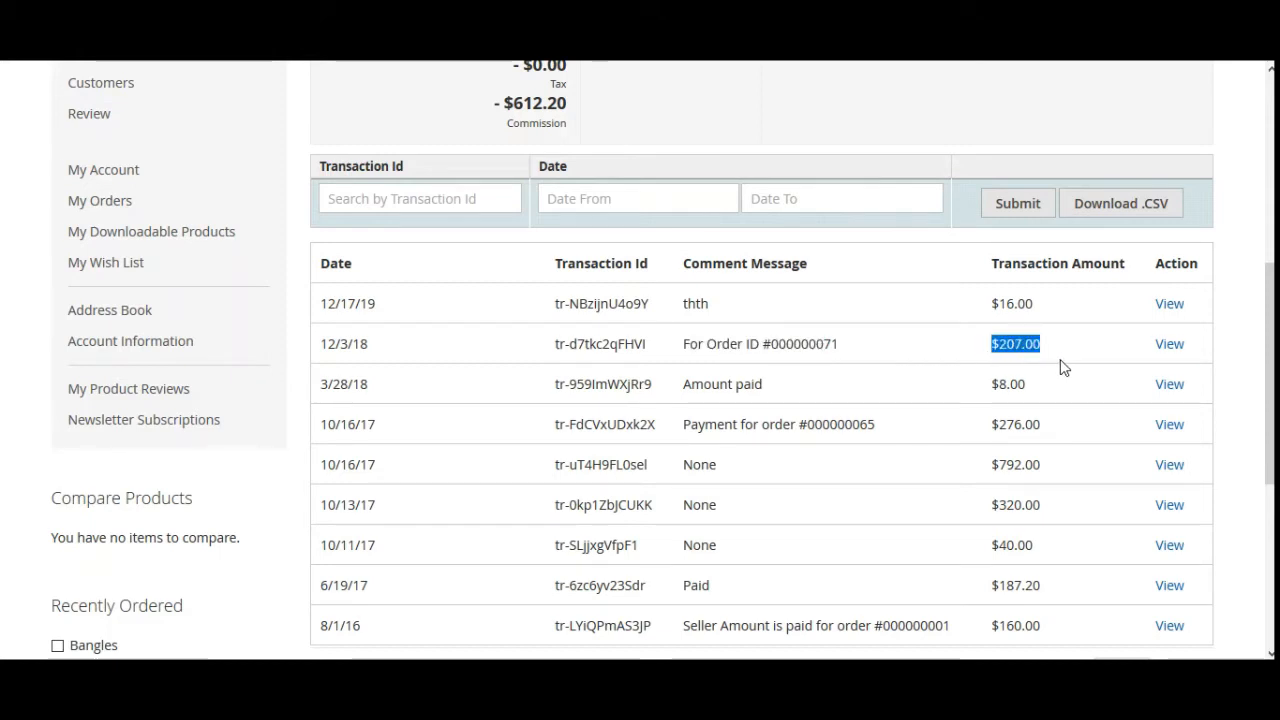
left_click(1169, 345)
scroll(735, 425, "down", 1)
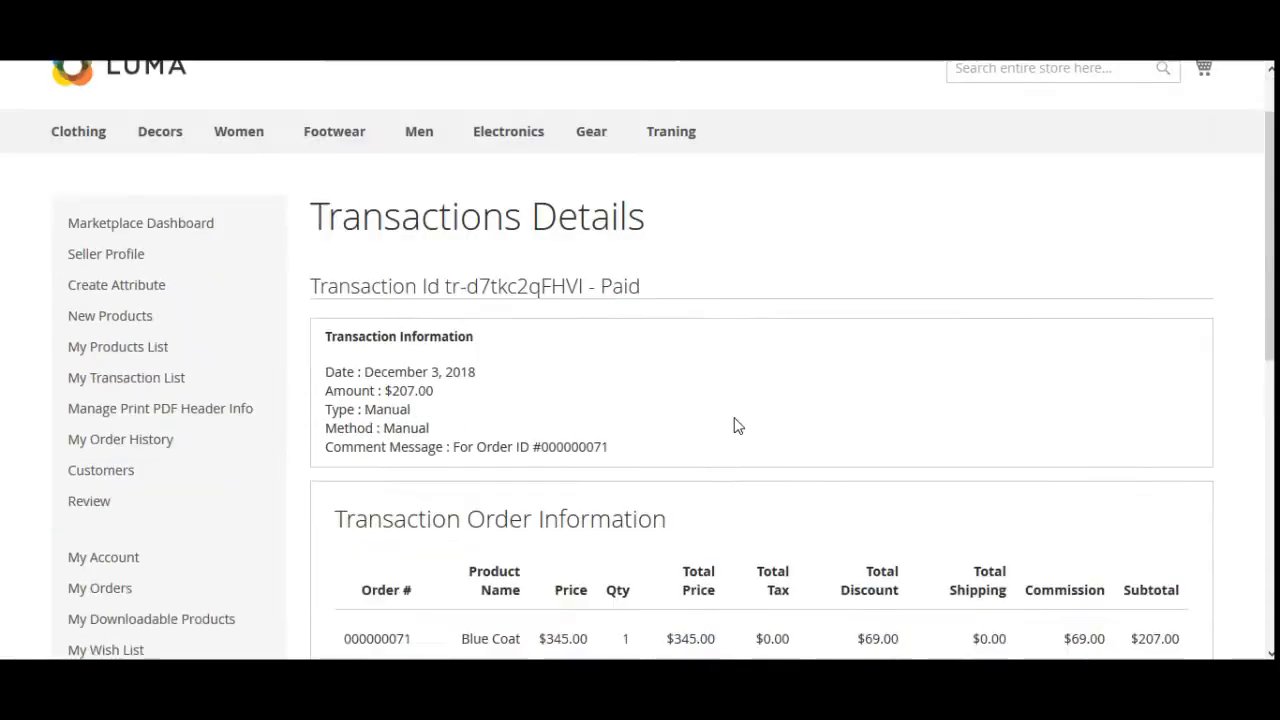
scroll(736, 424, "down", 4)
scroll(737, 423, "up", 2)
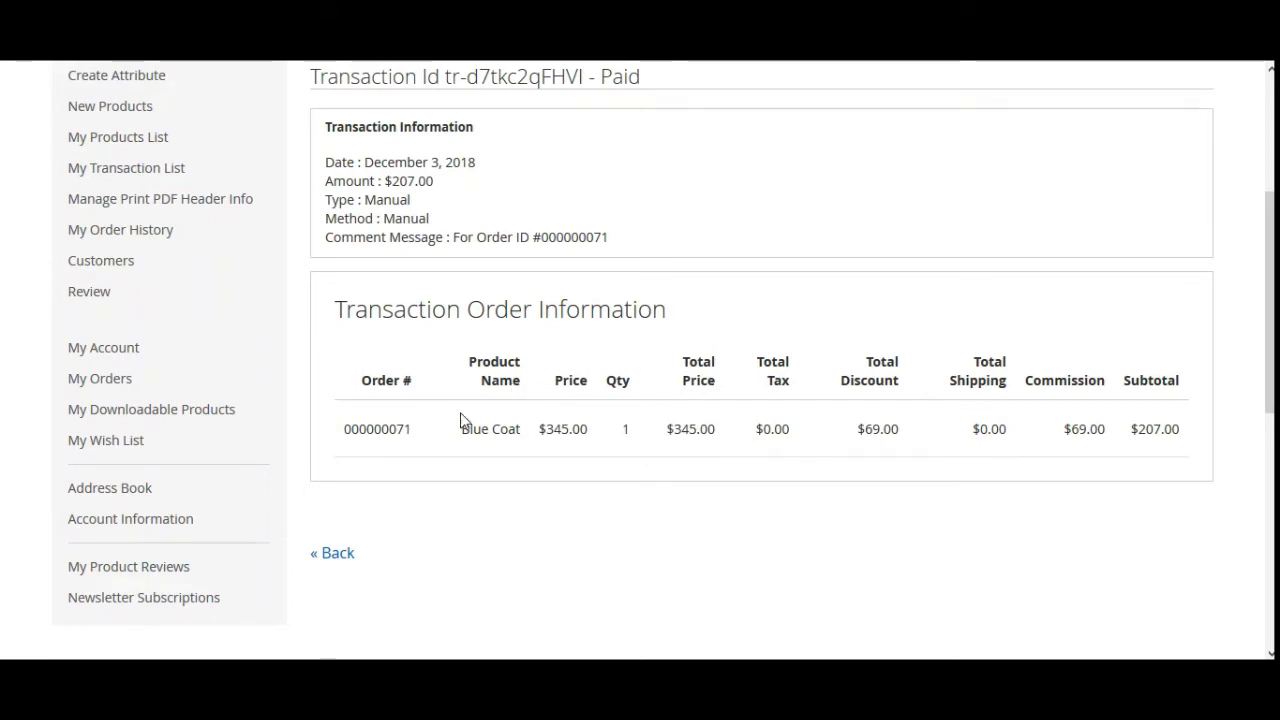
scroll(523, 409, "up", 3)
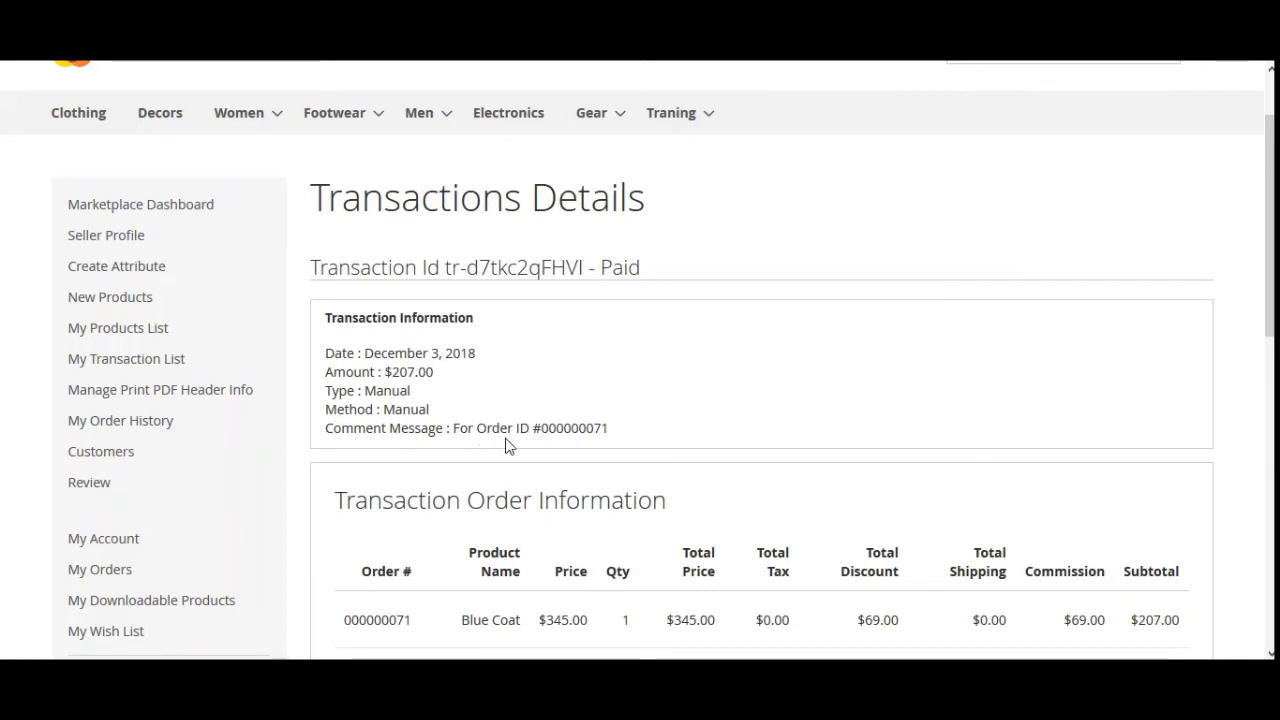
- Return to the transaction list, request a withdrawal of the remaining payout, and check the withdrawal request e-mail
left_click(160, 358)
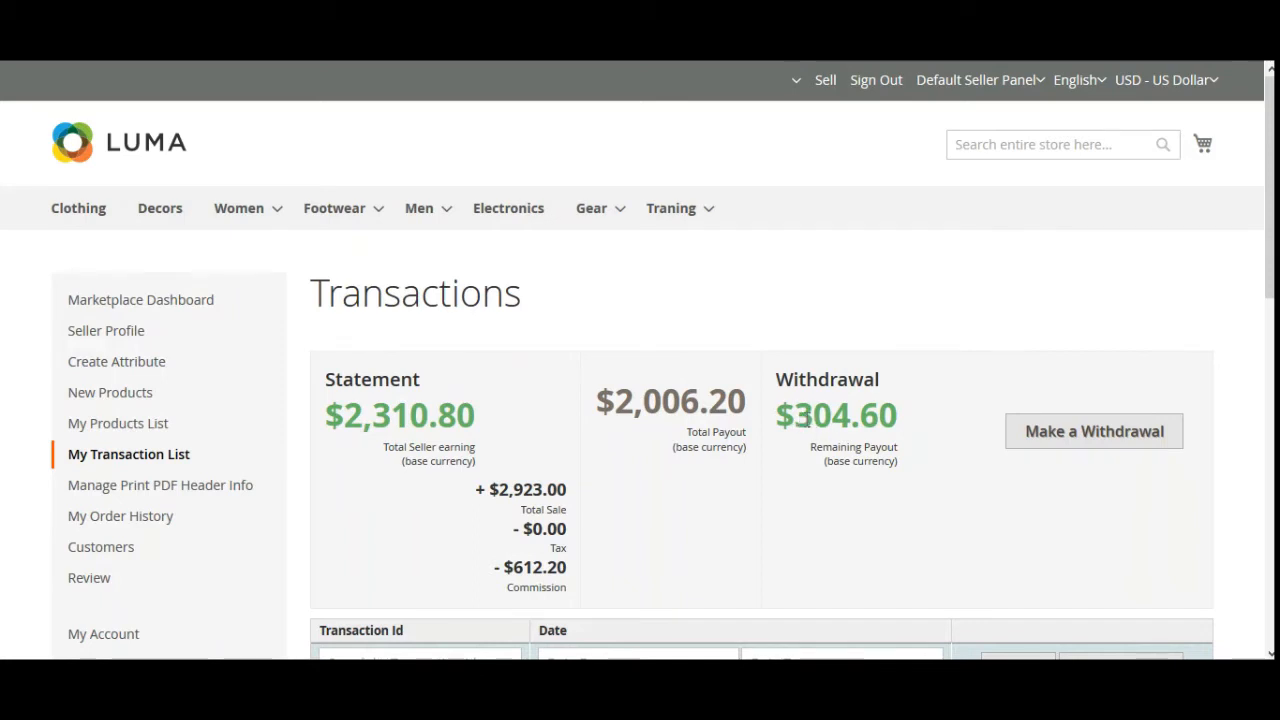
left_click_drag(798, 416, 903, 420)
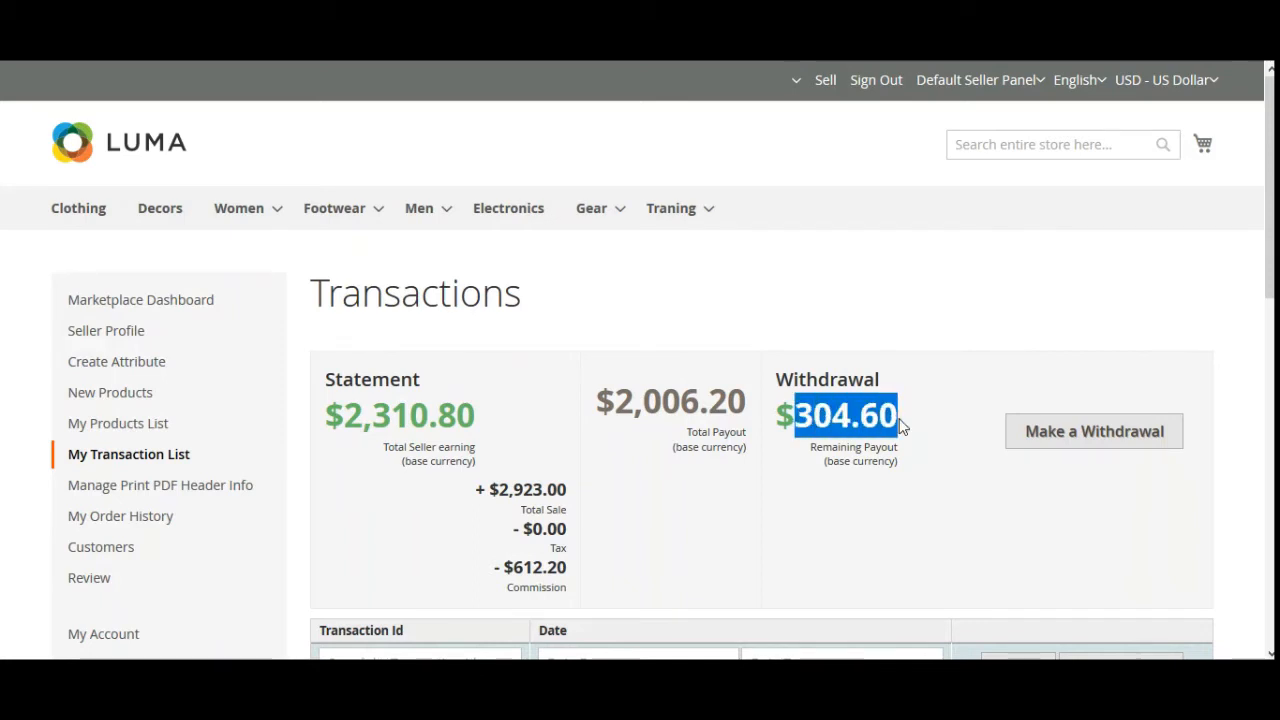
left_click(1110, 441)
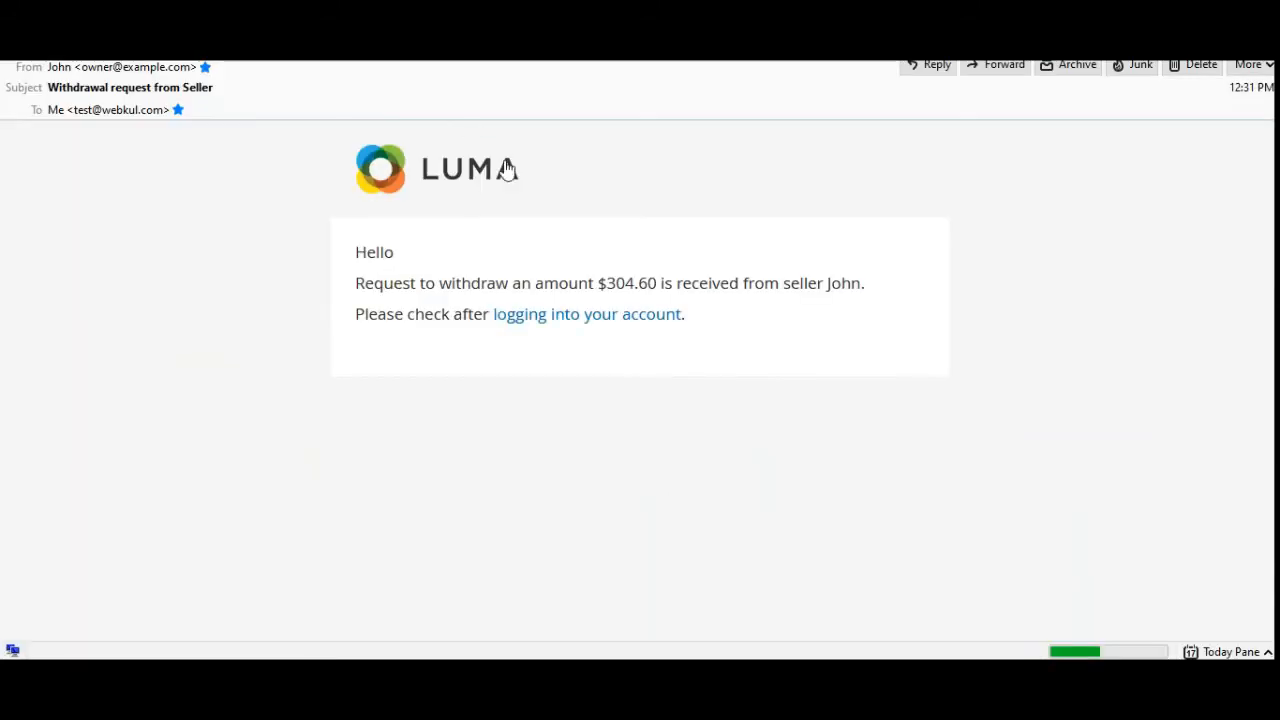
left_click_drag(783, 283, 865, 284)
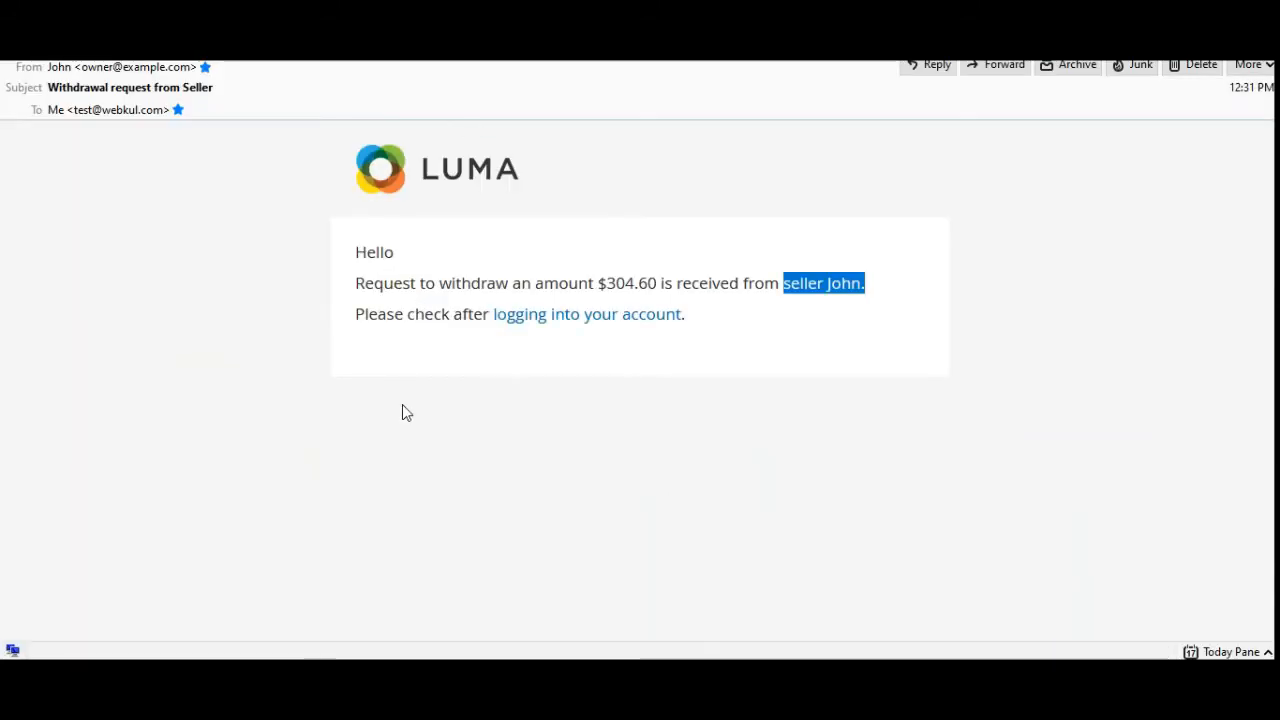
left_click(746, 318)
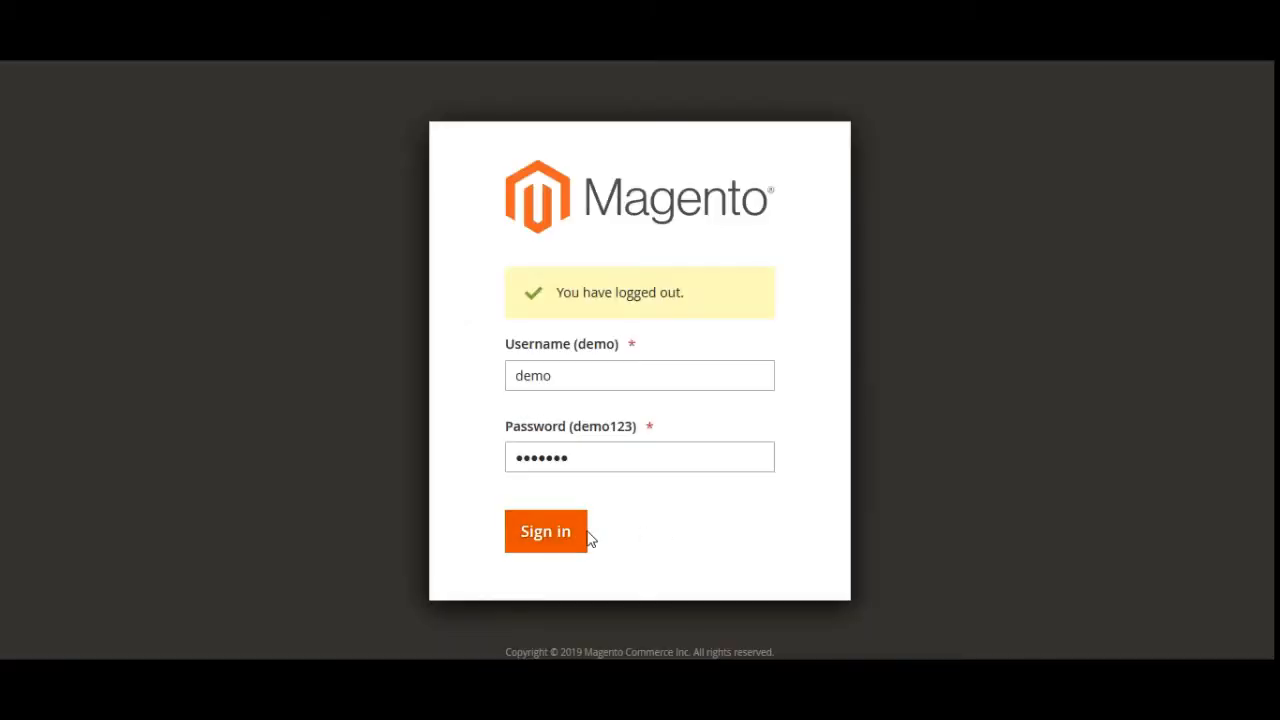
- Sign in to the Magento admin and open the order list of the seller who requested the withdrawal from Manage Seller
left_click(546, 533)
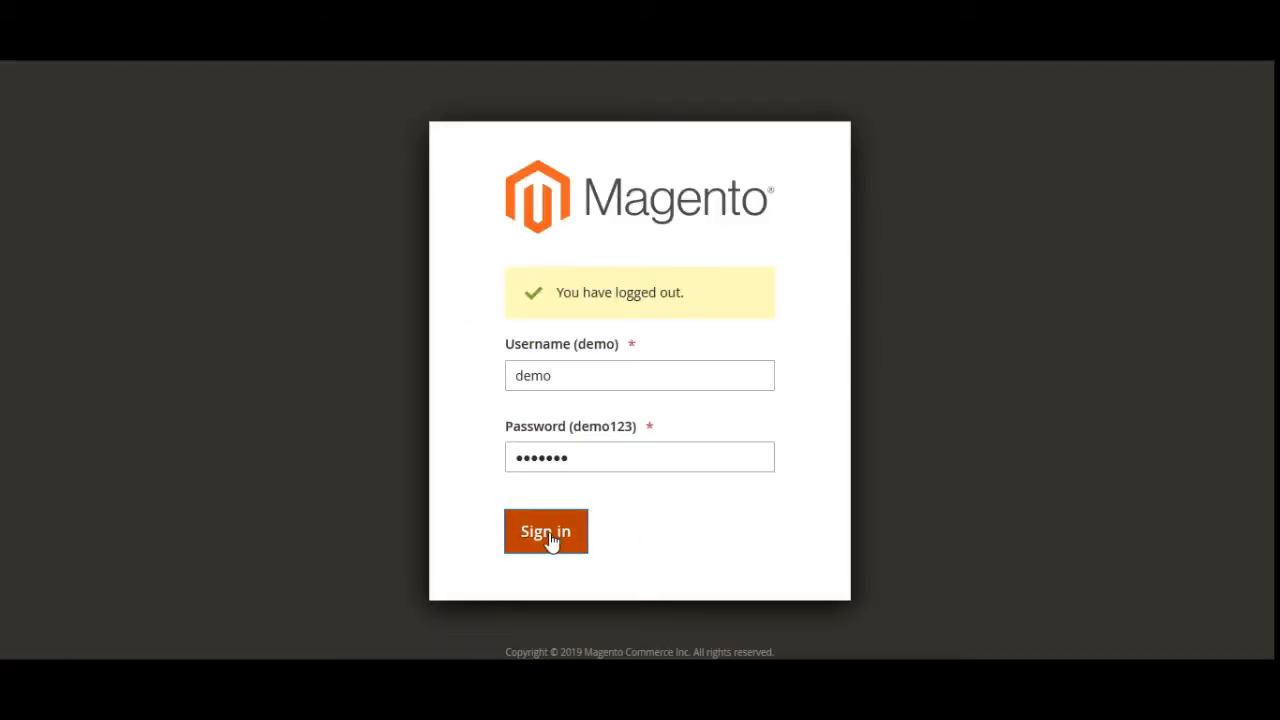
left_click(549, 538)
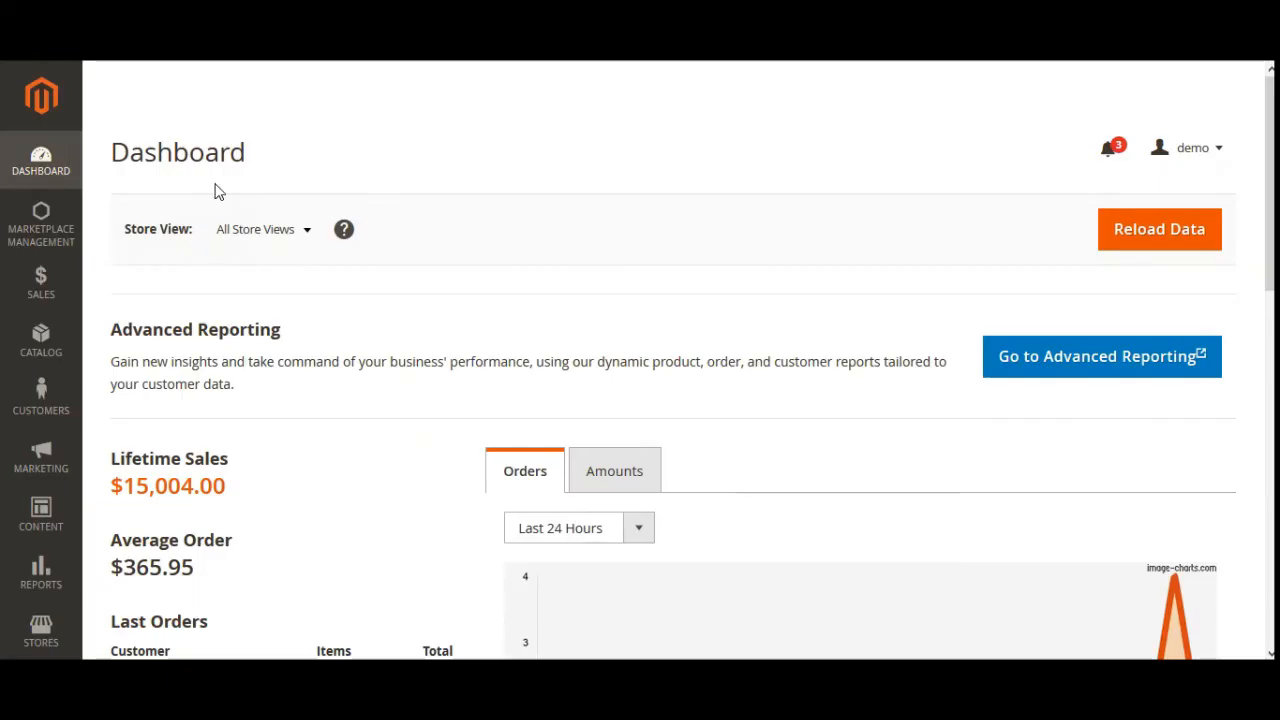
left_click(43, 244)
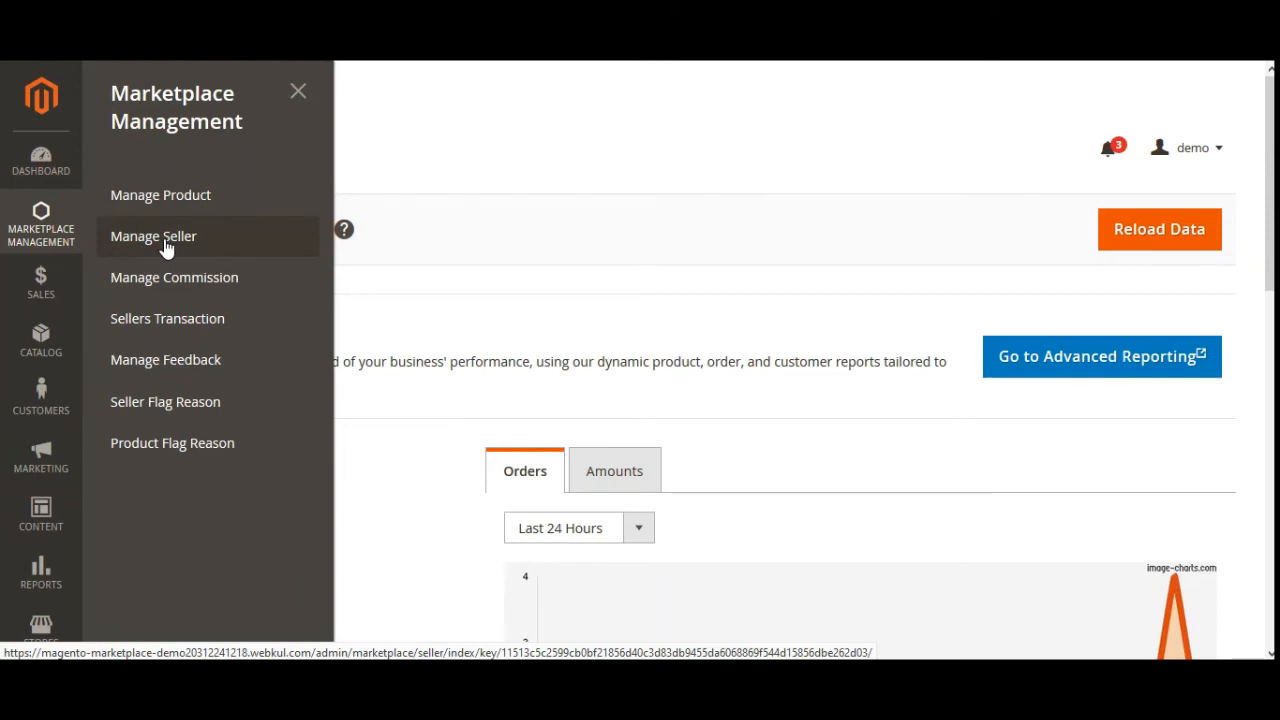
left_click(266, 249)
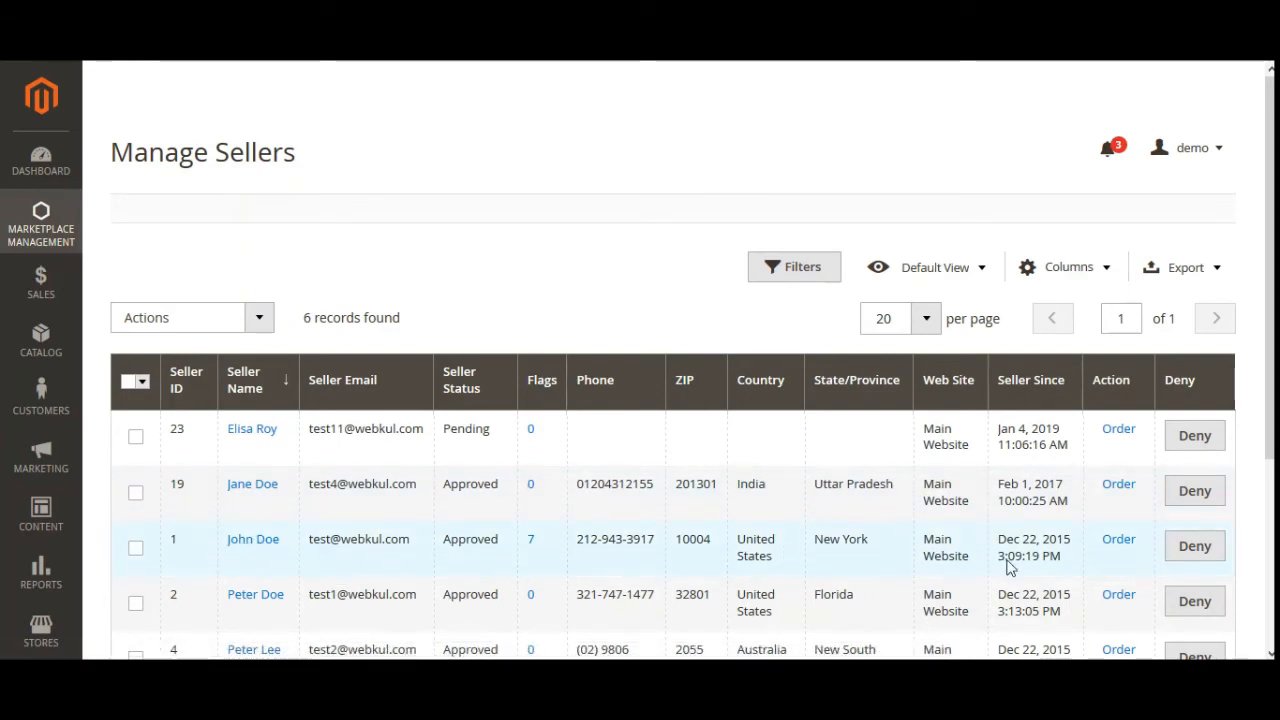
left_click(1118, 541)
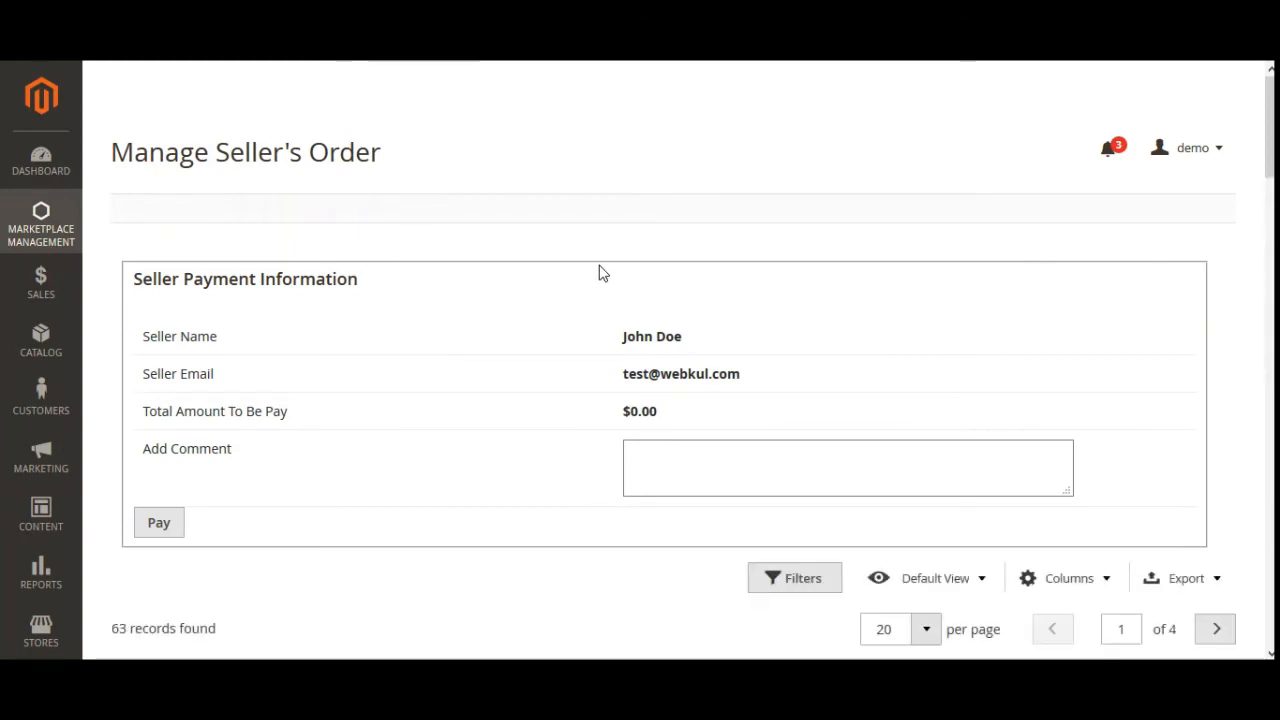
- Select all orders on the current page of the seller's order list for payment
left_click_drag(1270, 160, 1268, 238)
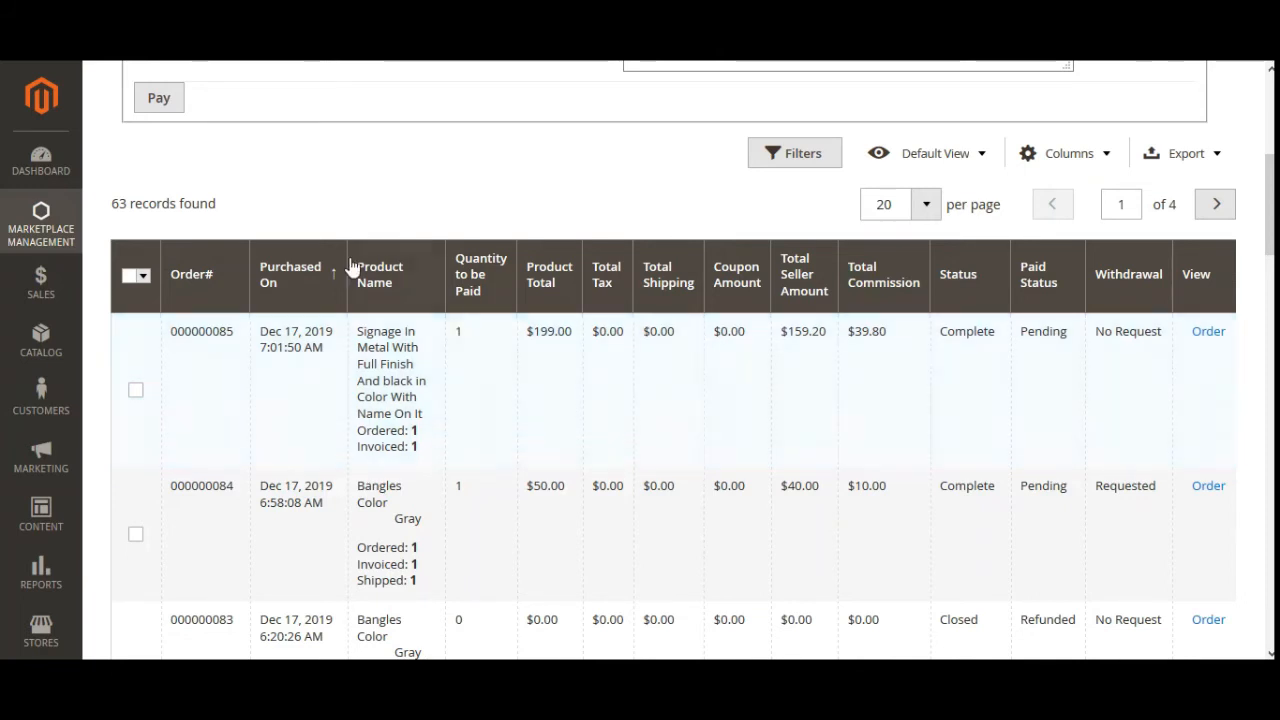
left_click(130, 278)
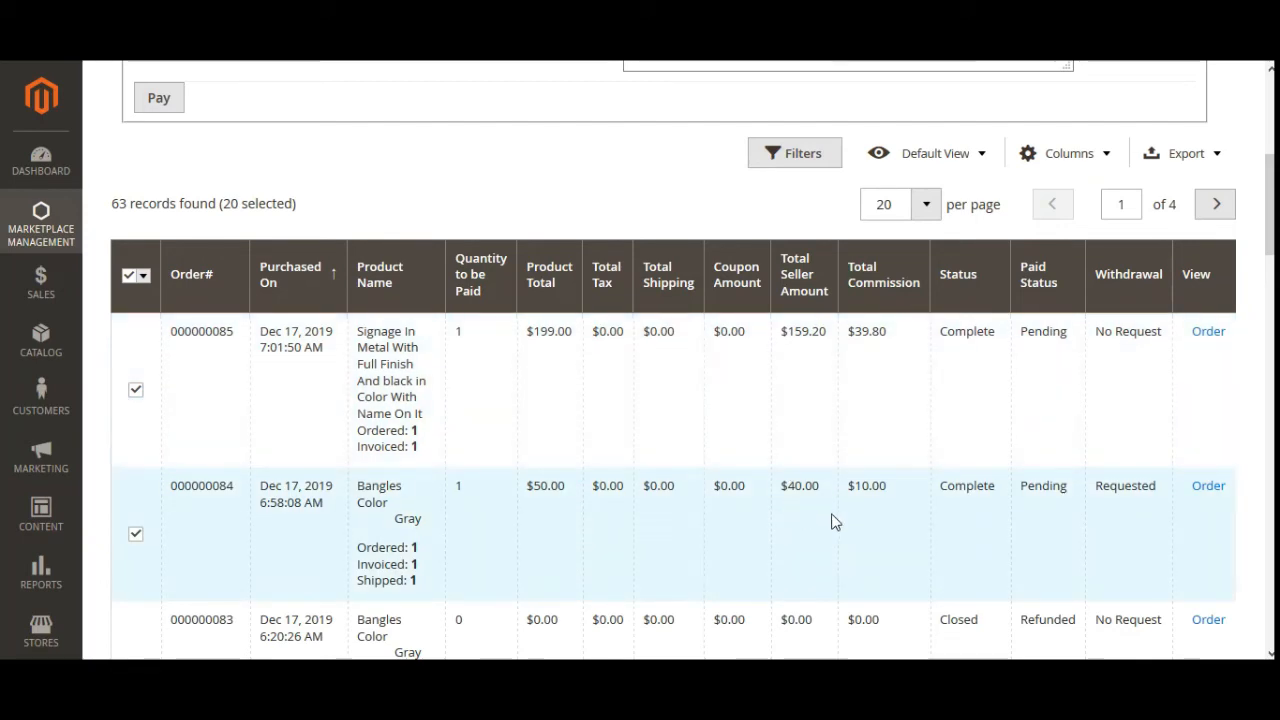
scroll(830, 520, "down", 4)
scroll(835, 520, "up", 4)
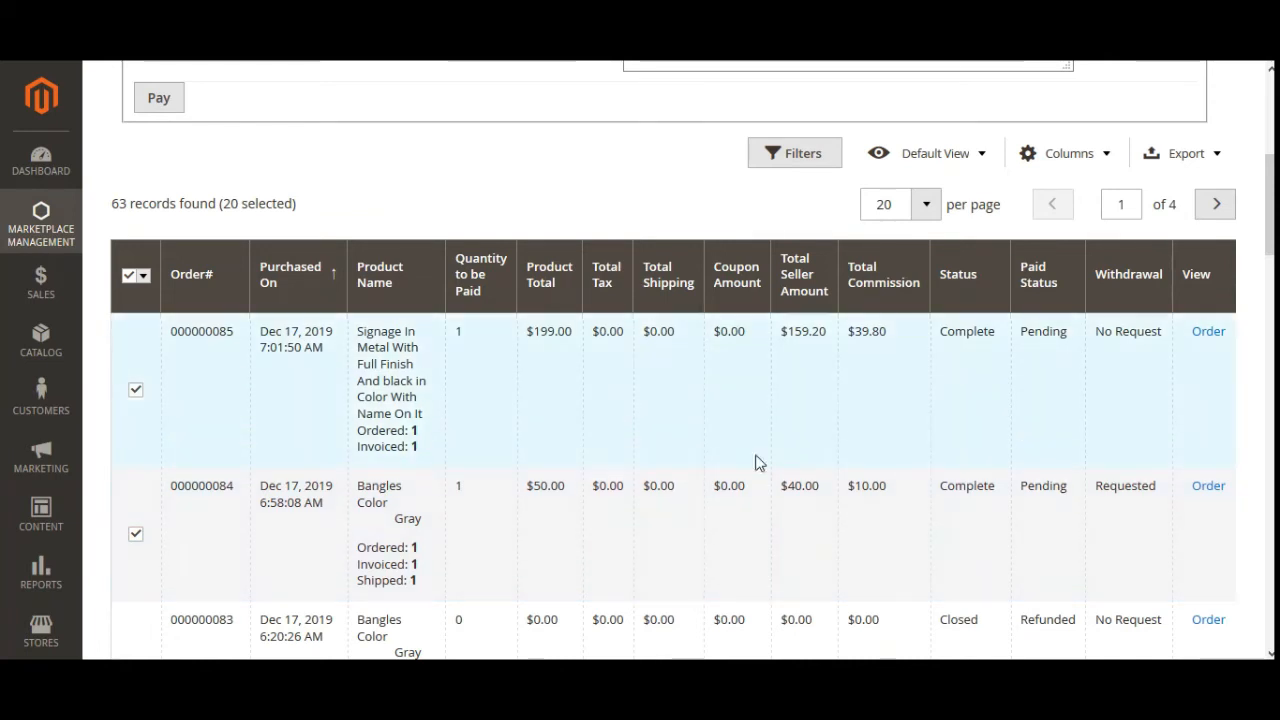
scroll(1030, 418, "up", 3)
scroll(1030, 418, "up", 2)
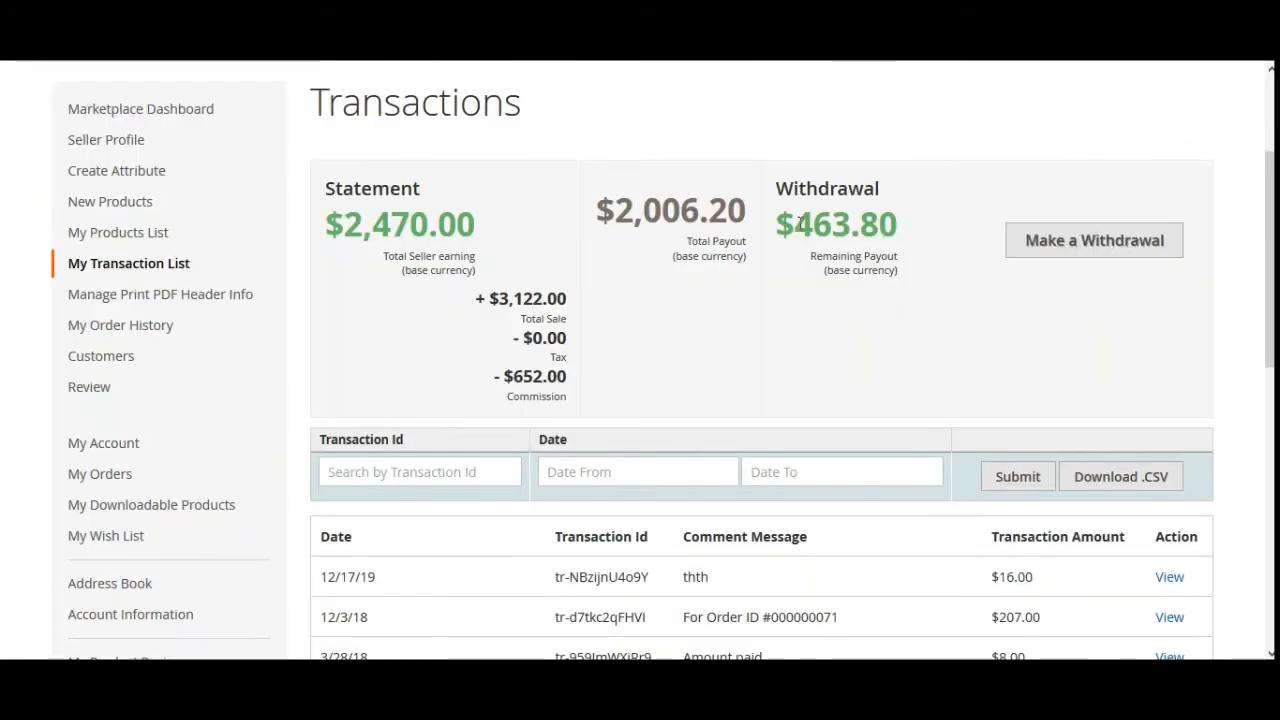
- Compare the seller's remaining payout on the Transactions page with the Total Amount To Be Pay in the admin
left_click_drag(799, 222, 892, 224)
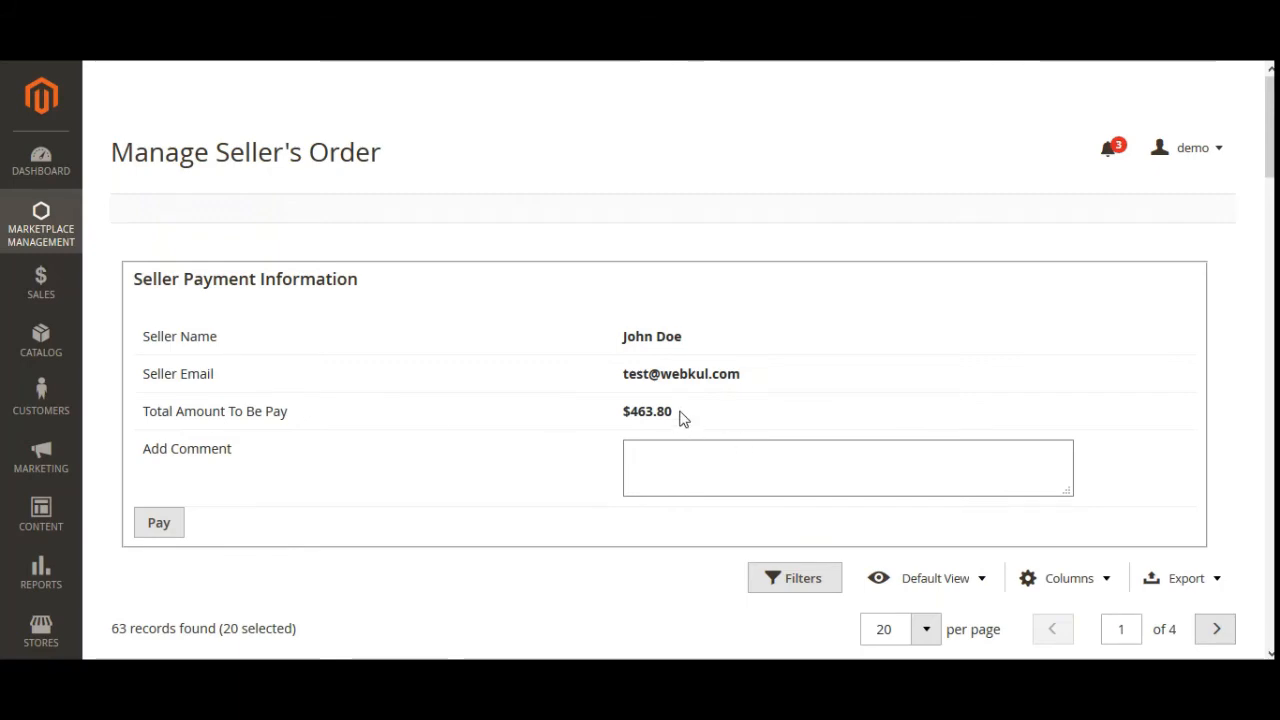
scroll(1270, 130, "down", 2)
left_click_drag(1271, 176, 1258, 132)
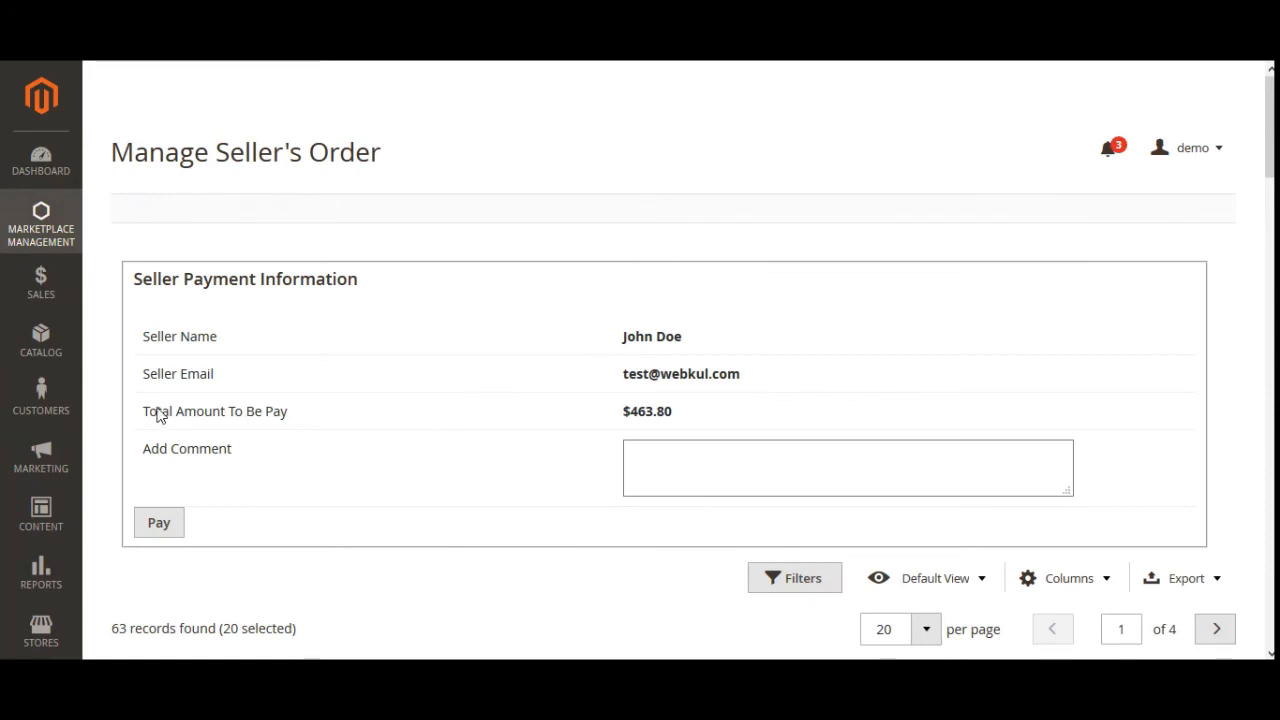
left_click_drag(686, 414, 625, 408)
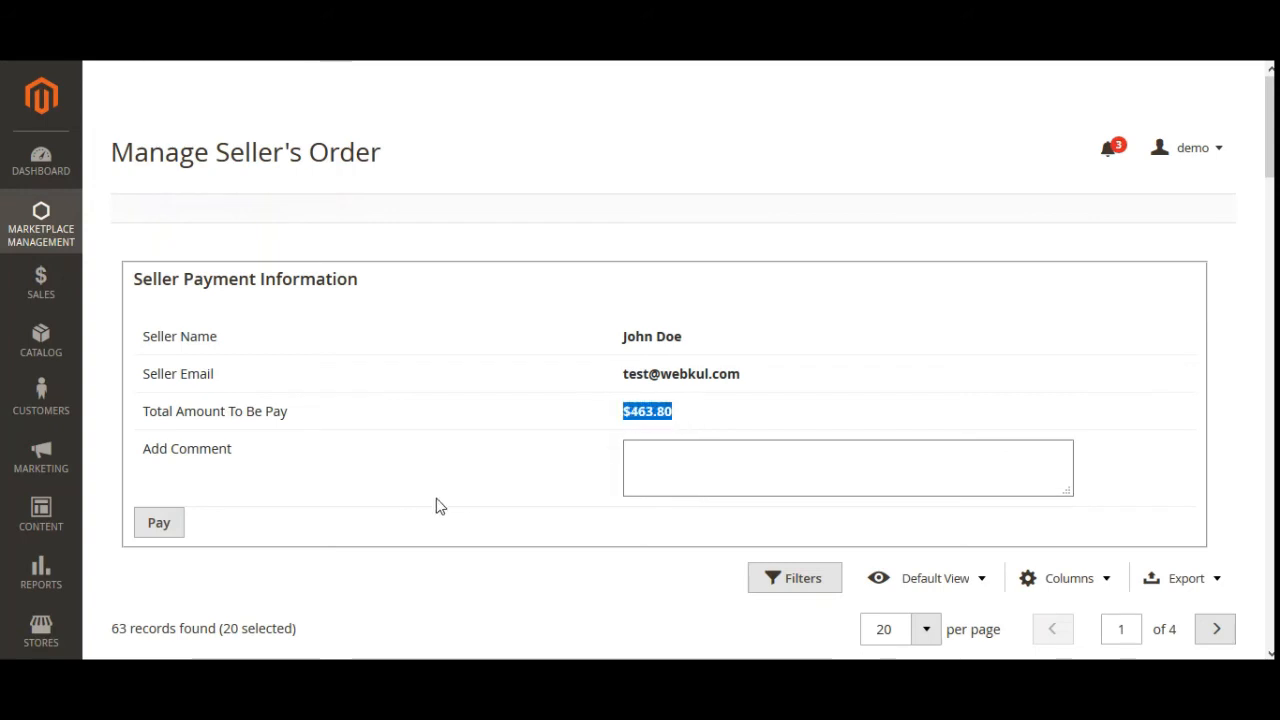
- Add the comment "Paid out for the rest of the order" to the seller payment information
left_click(666, 476)
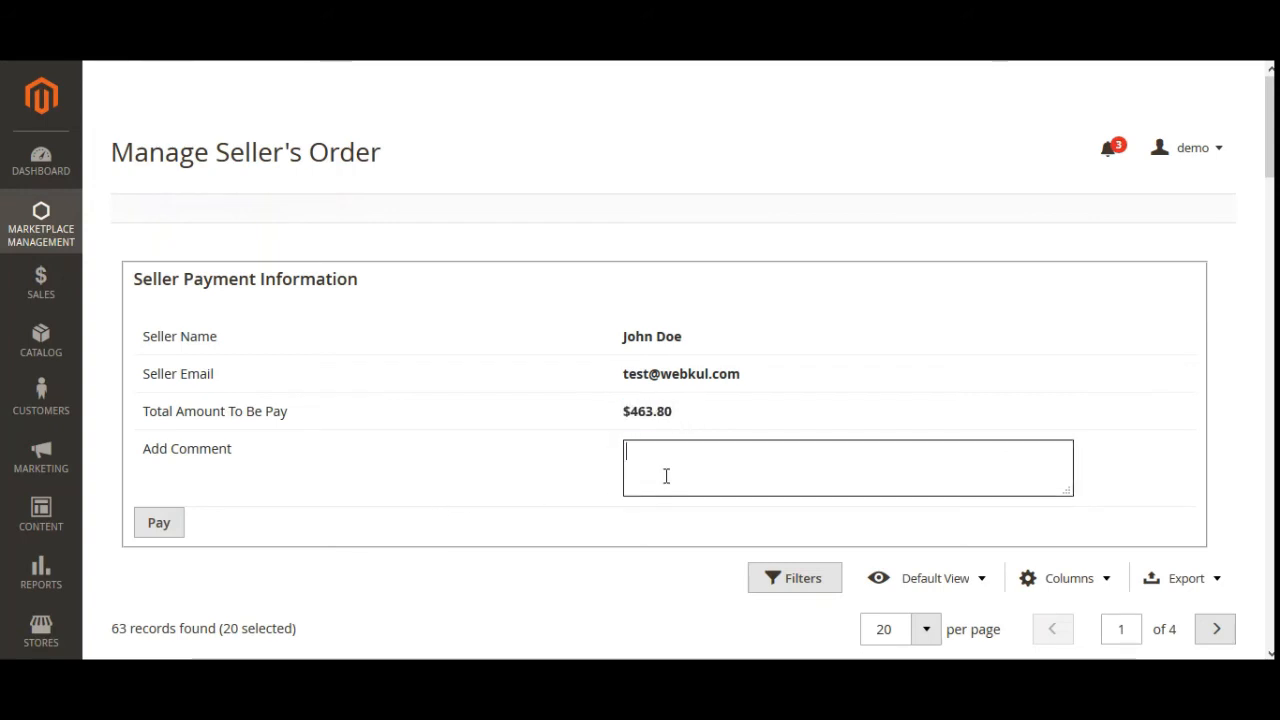
type("Paid")
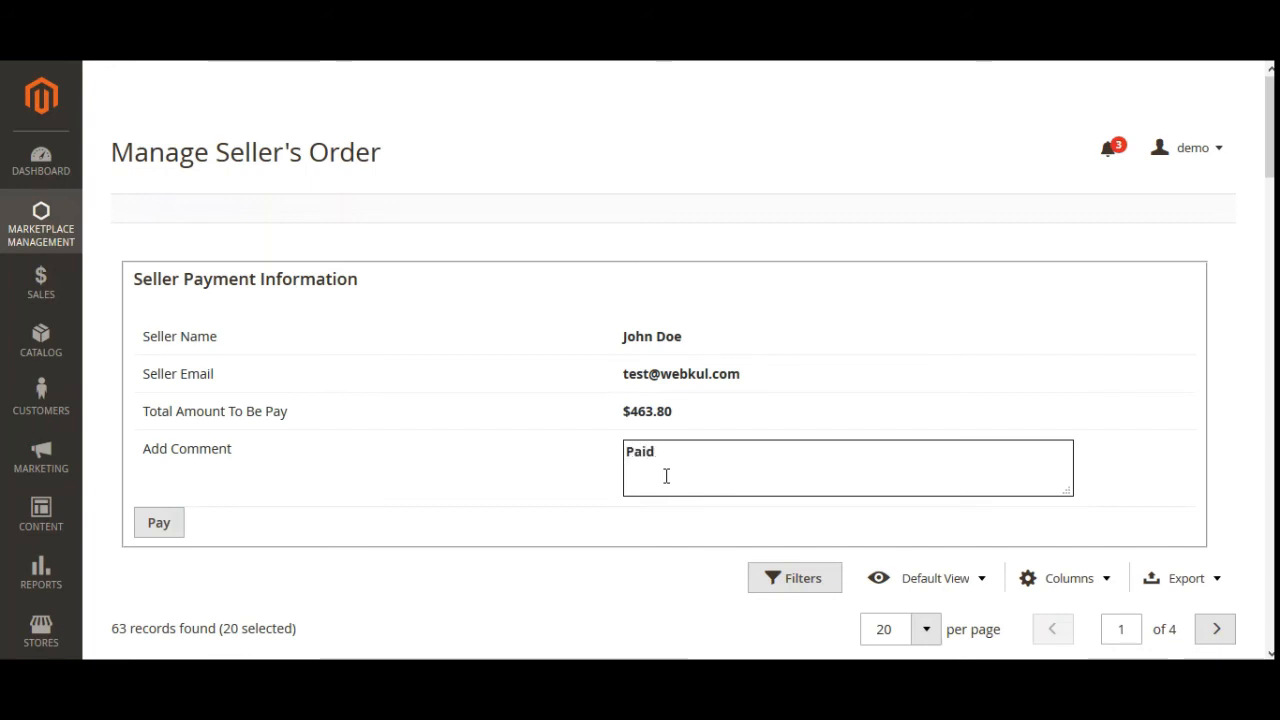
type(" out for the rest of the order")
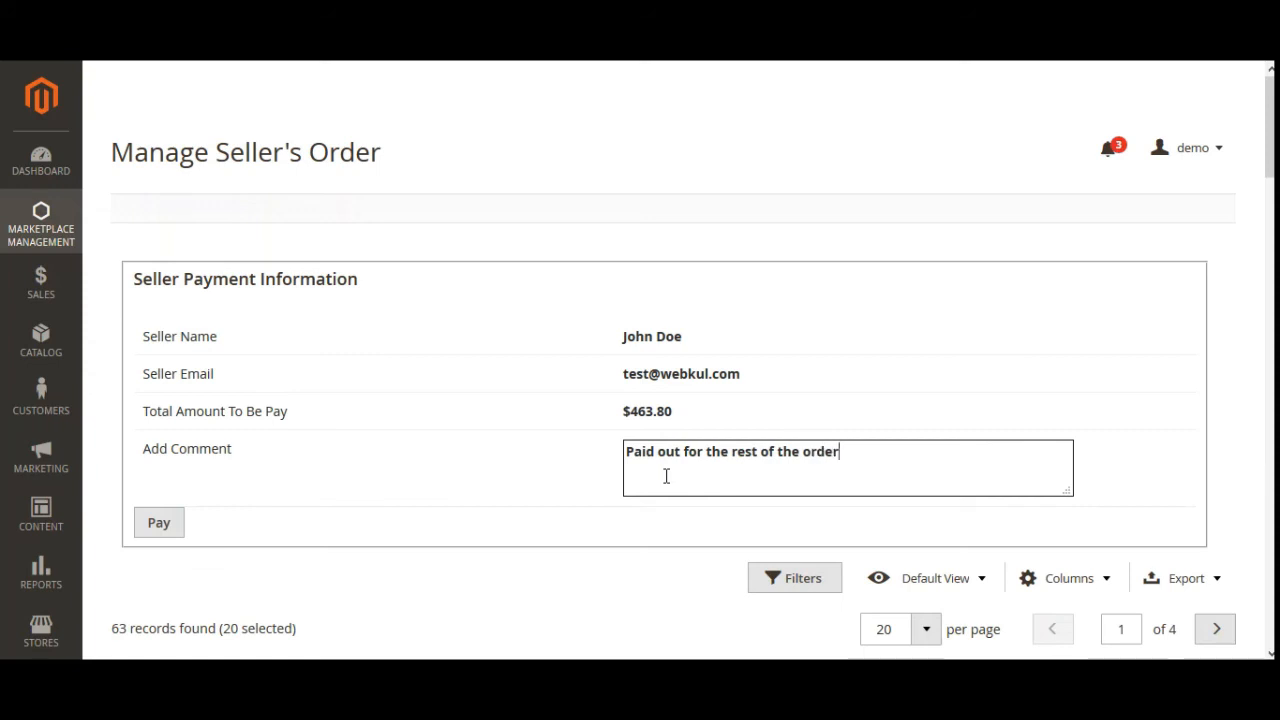
- Complete the comment as "Paid out for the rest of the orders." and pay the seller for the selected orders
type("s.")
left_click(159, 524)
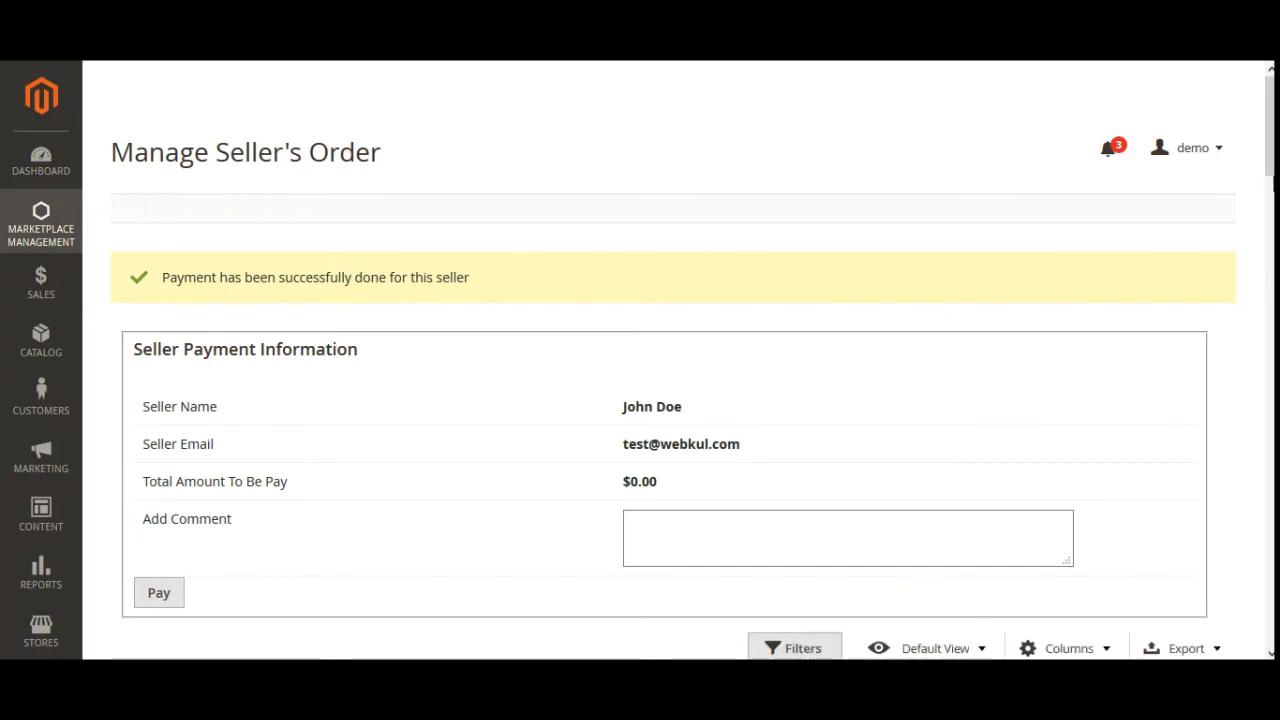
scroll(690, 360, "down", 6)
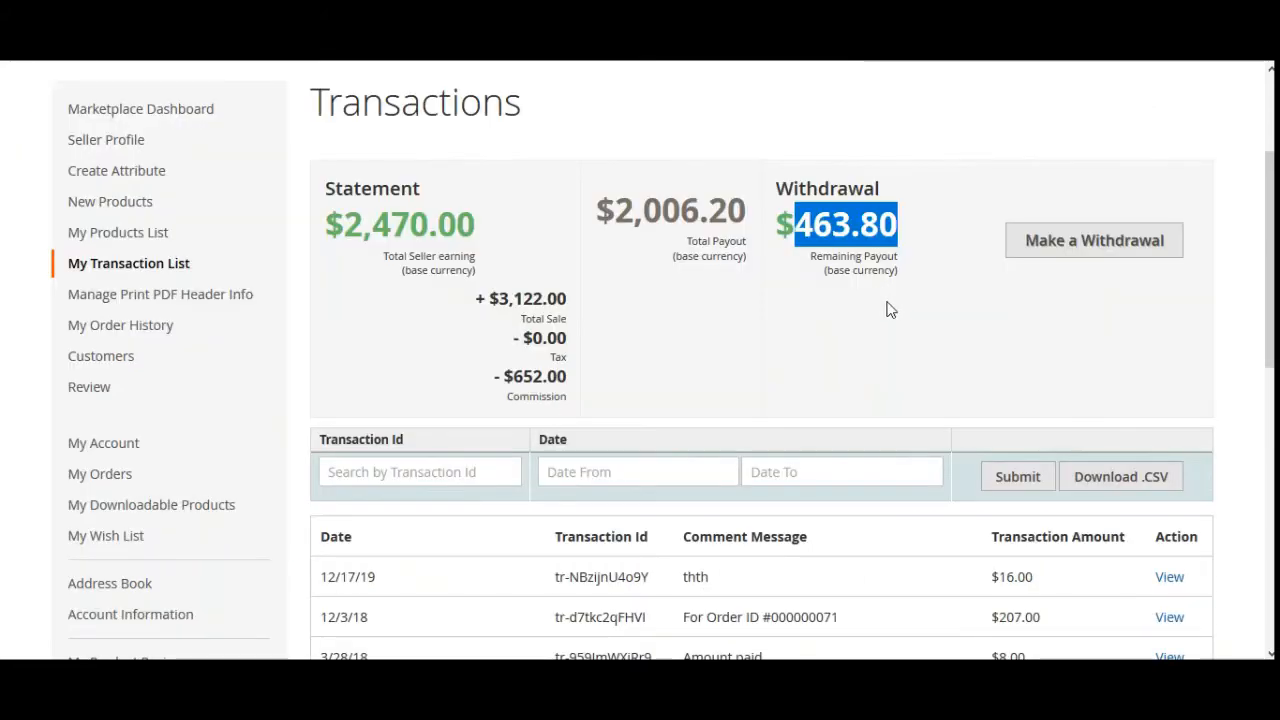
- Reload the seller's Transactions page and check the remaining payout under Withdrawal
left_click(869, 305)
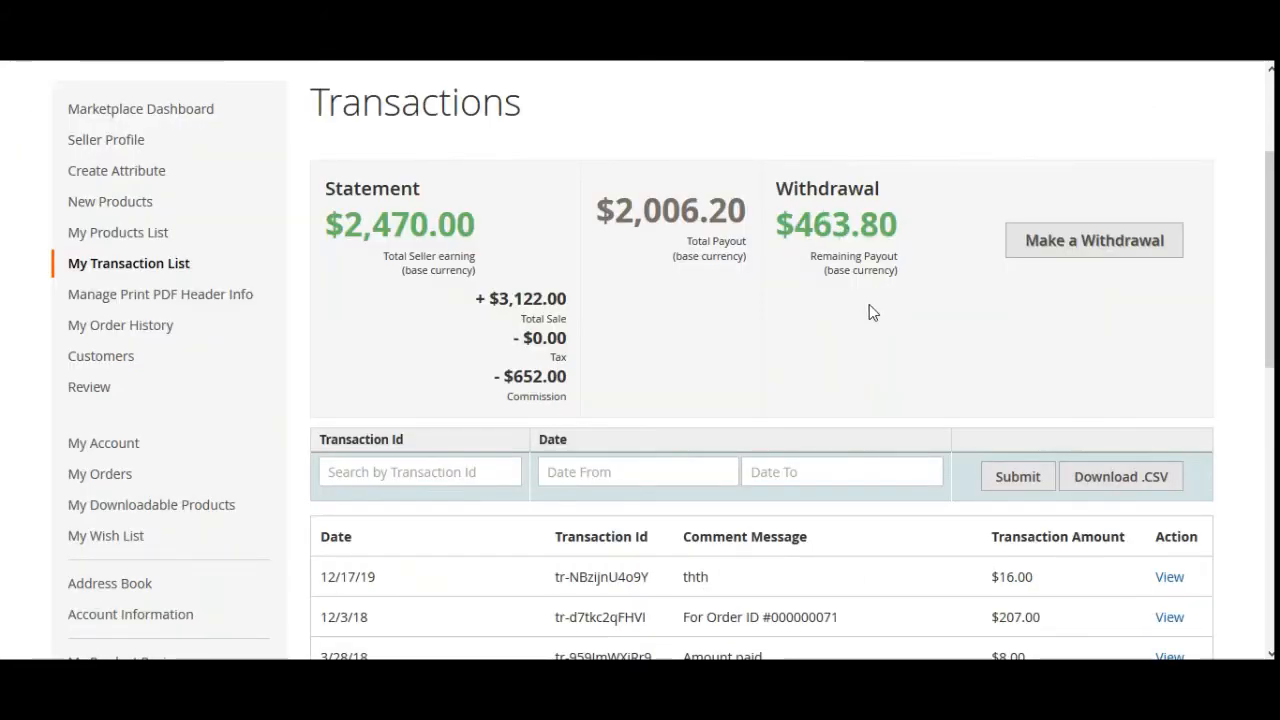
left_click(55, 36)
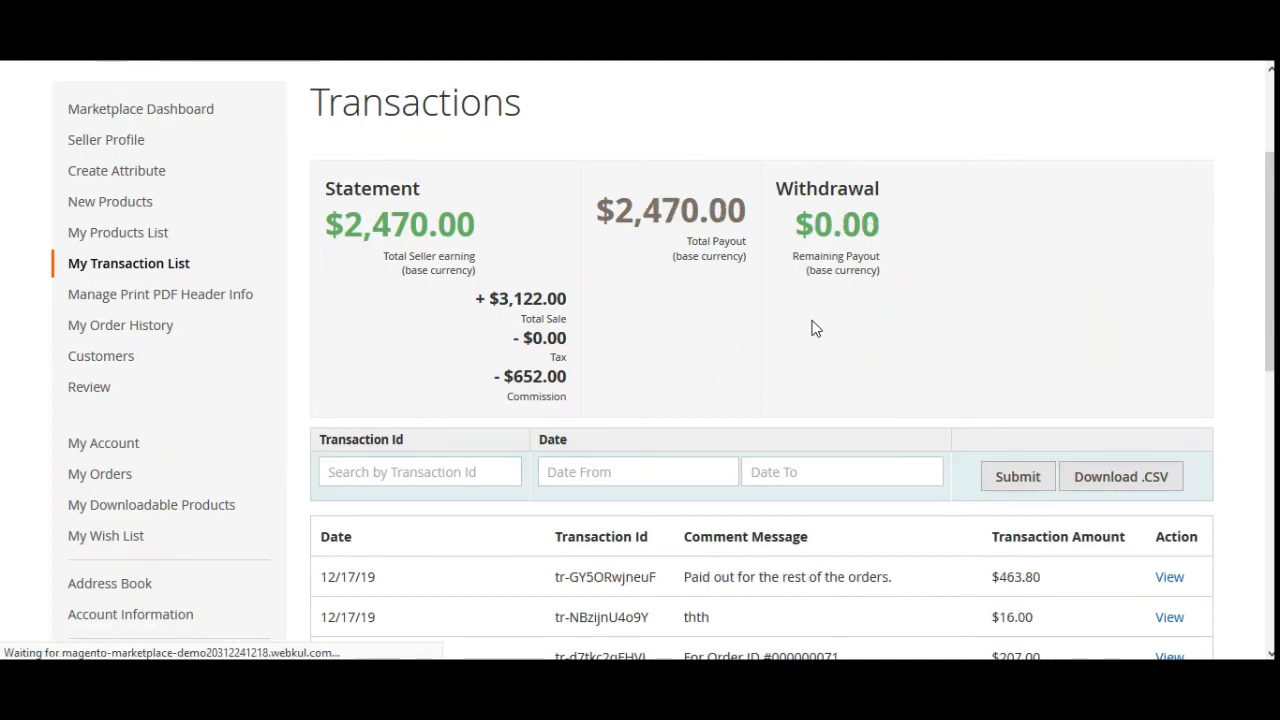
left_click_drag(801, 259, 815, 232)
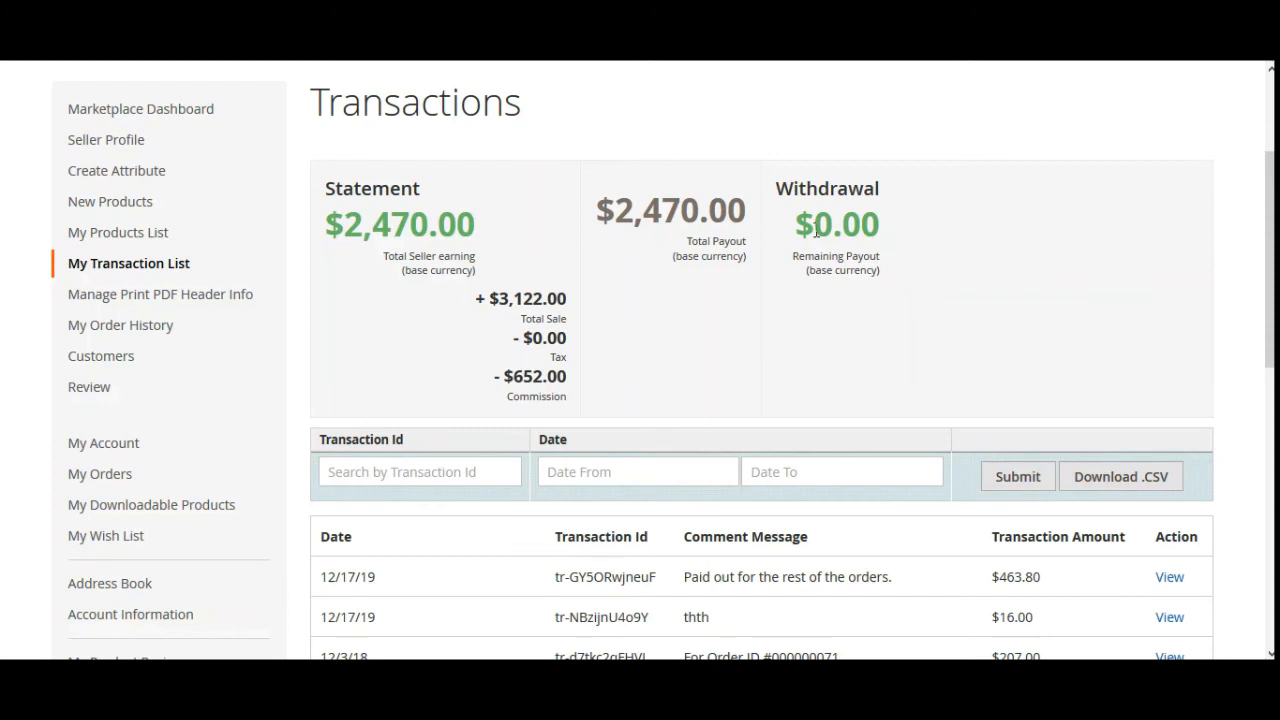
left_click_drag(806, 189, 838, 189)
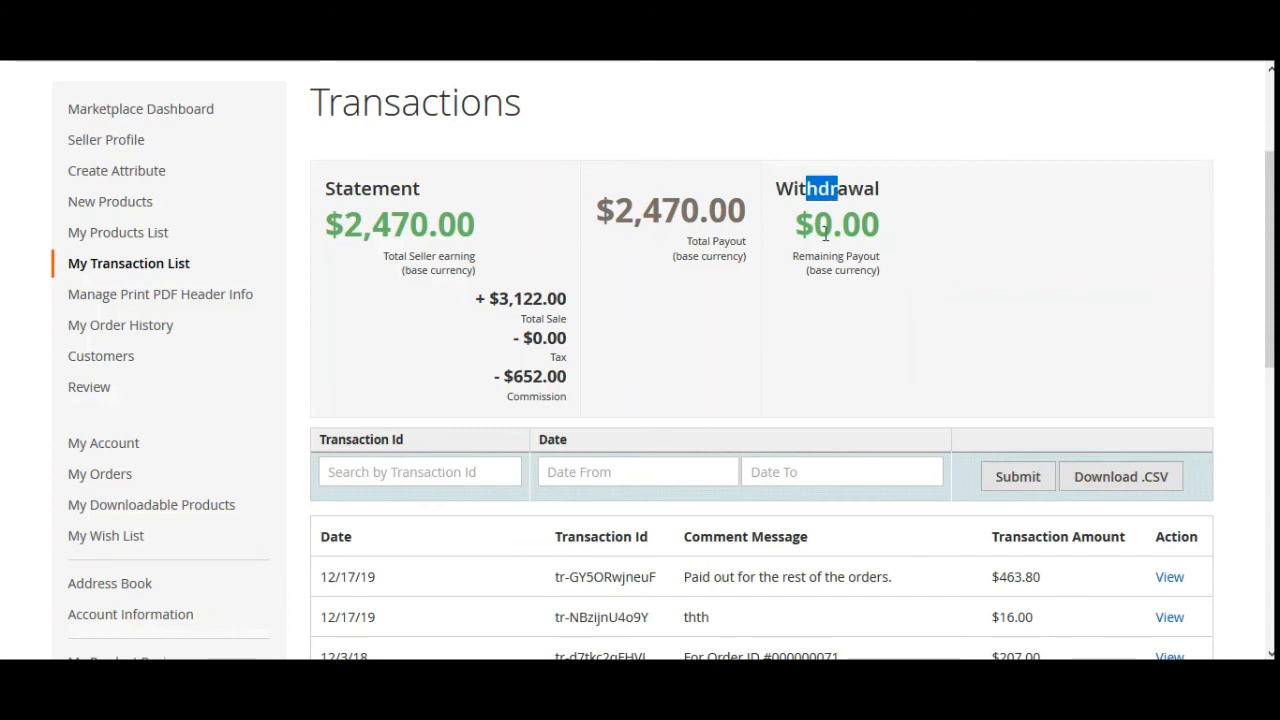
left_click(891, 270)
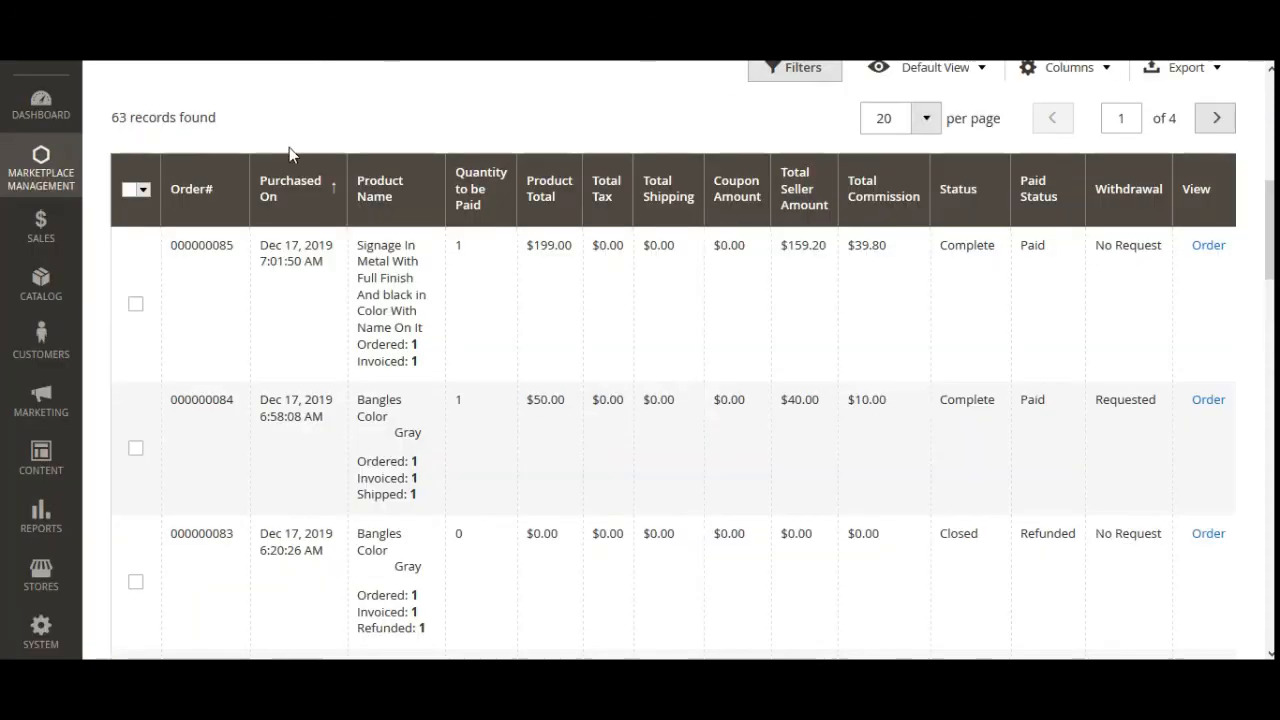
- Open the Sellers Transaction list in the Magento admin and show its filter options
left_click(44, 170)
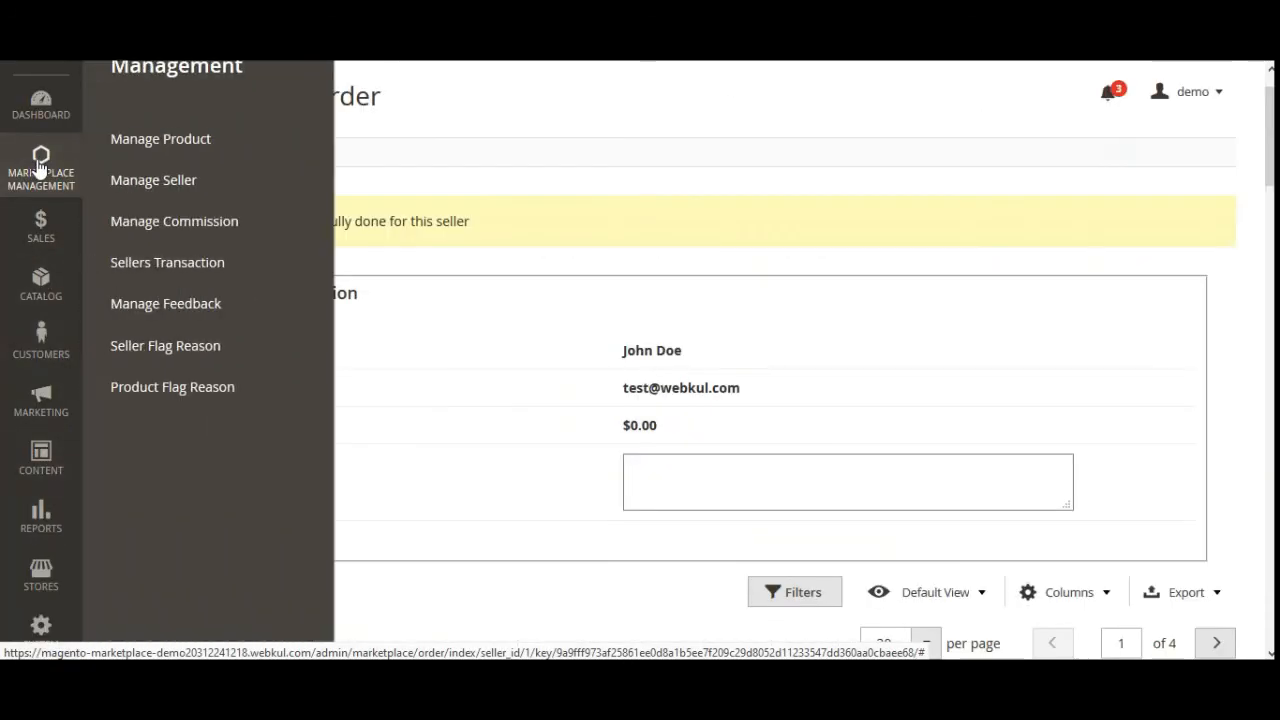
left_click(177, 266)
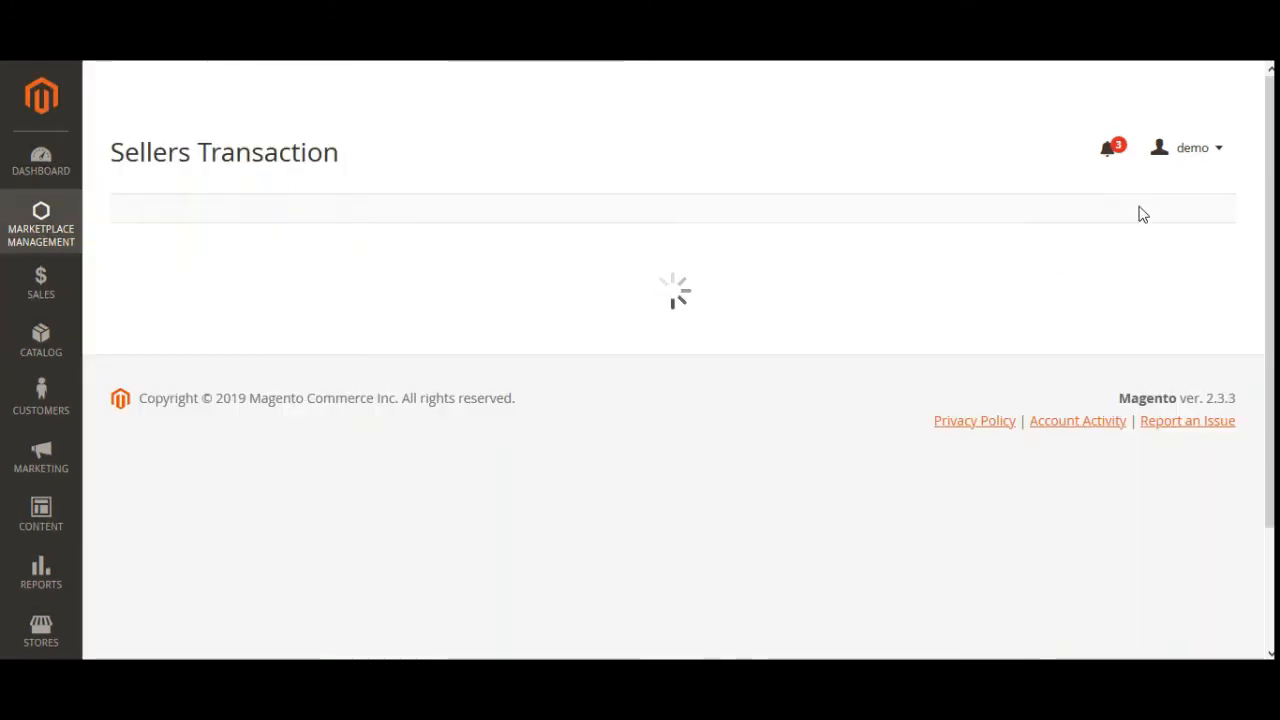
scroll(672, 453, "down", 1)
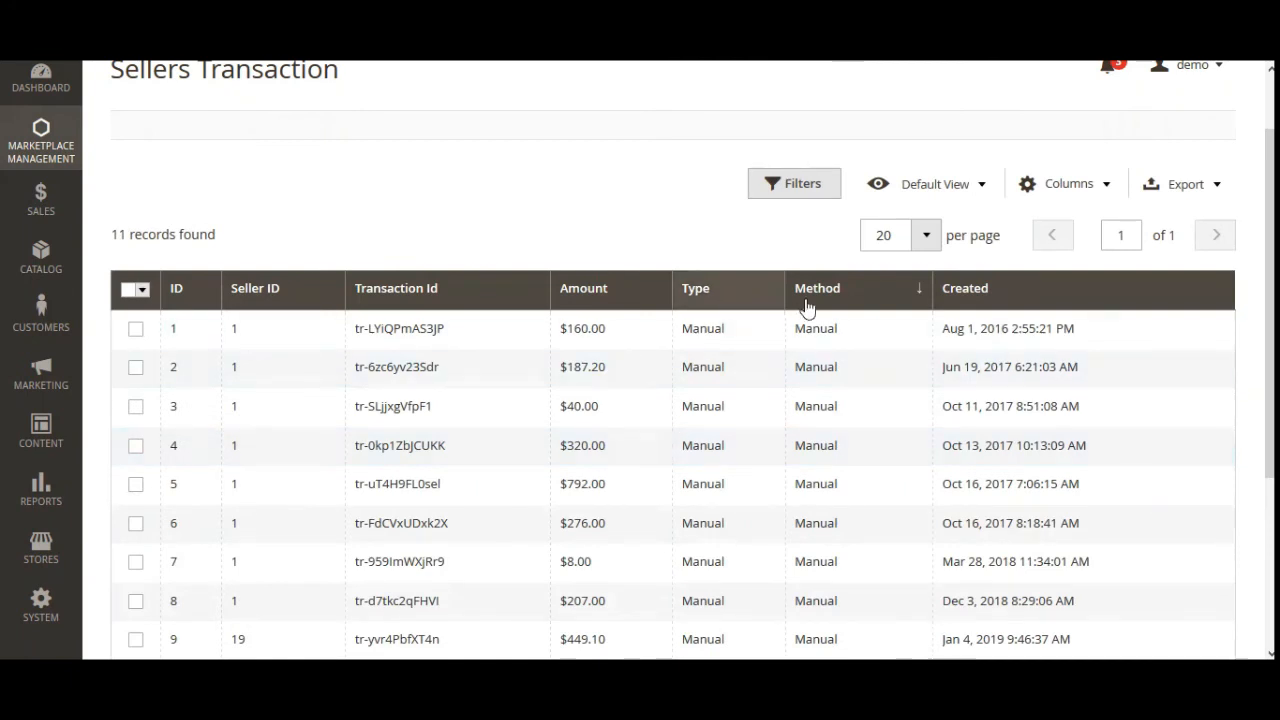
scroll(849, 333, "down", 1)
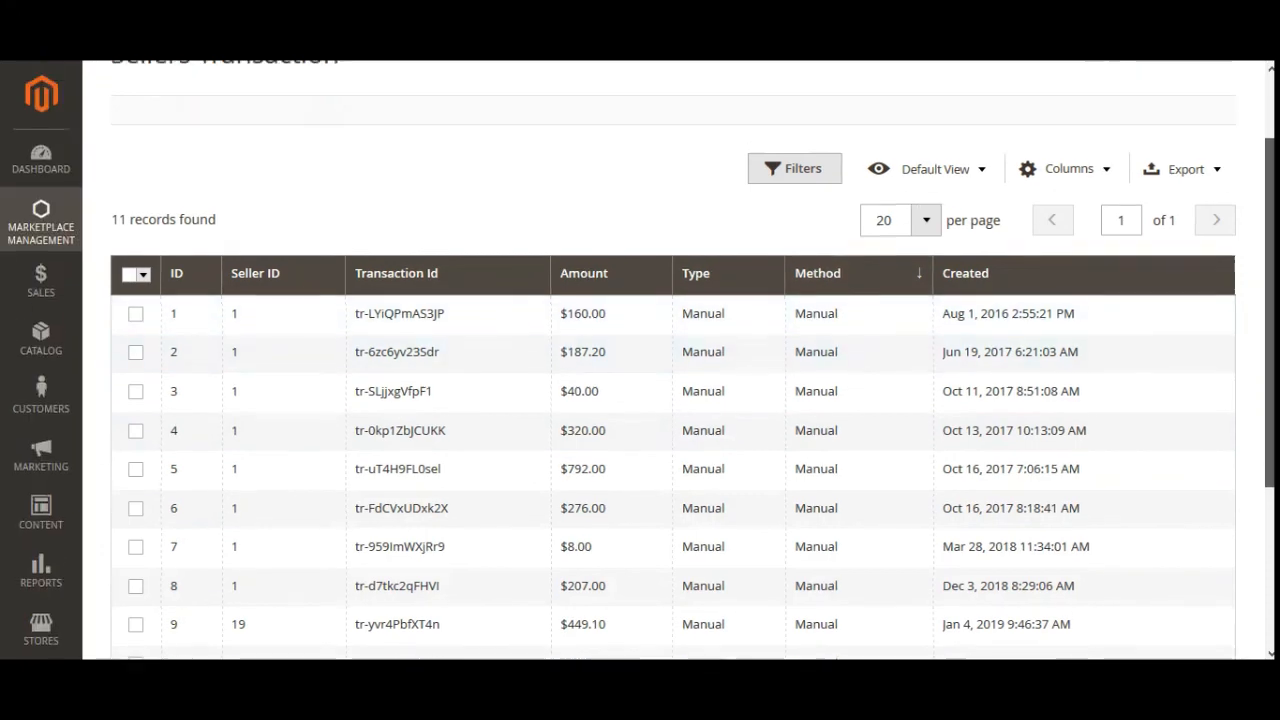
scroll(840, 266, "up", 2)
left_click(786, 250)
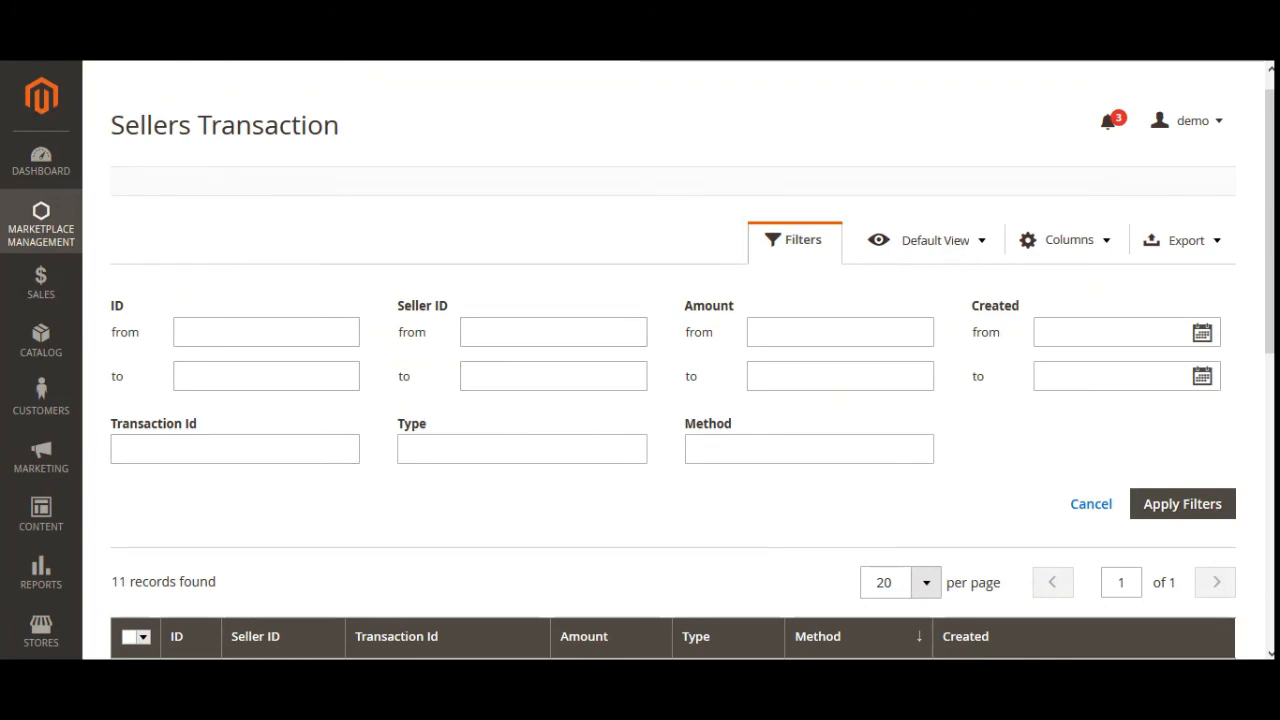
- Examine the transaction ID, amount, type, method and creation date of the newest entry in the Sellers Transaction list
scroll(409, 331, "down", 4)
scroll(409, 331, "down", 2)
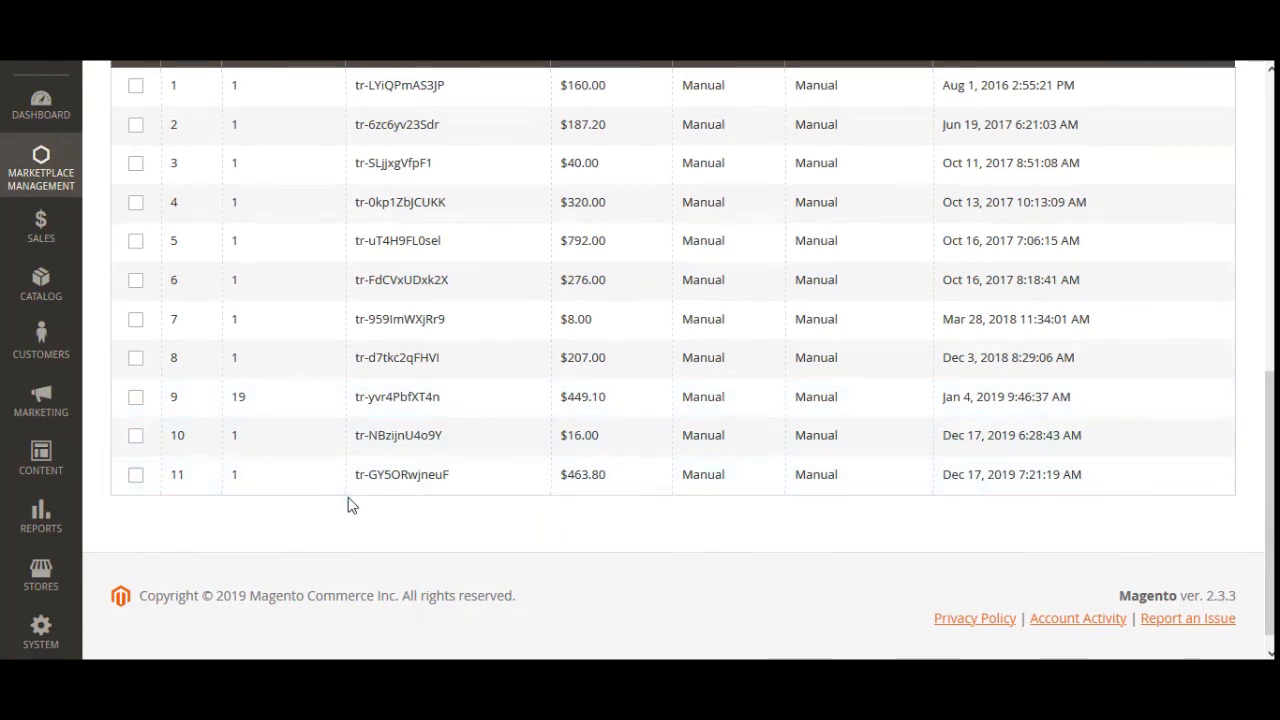
left_click_drag(353, 483, 451, 484)
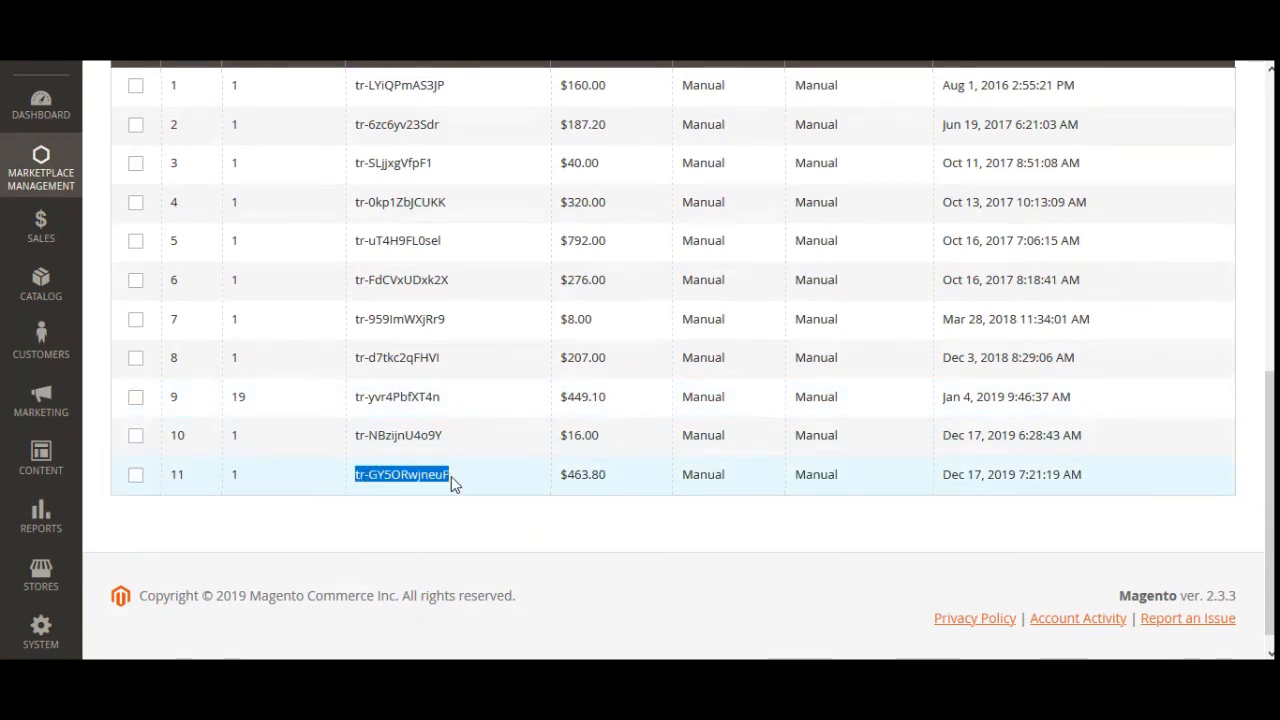
left_click(603, 478)
left_click_drag(603, 478, 563, 475)
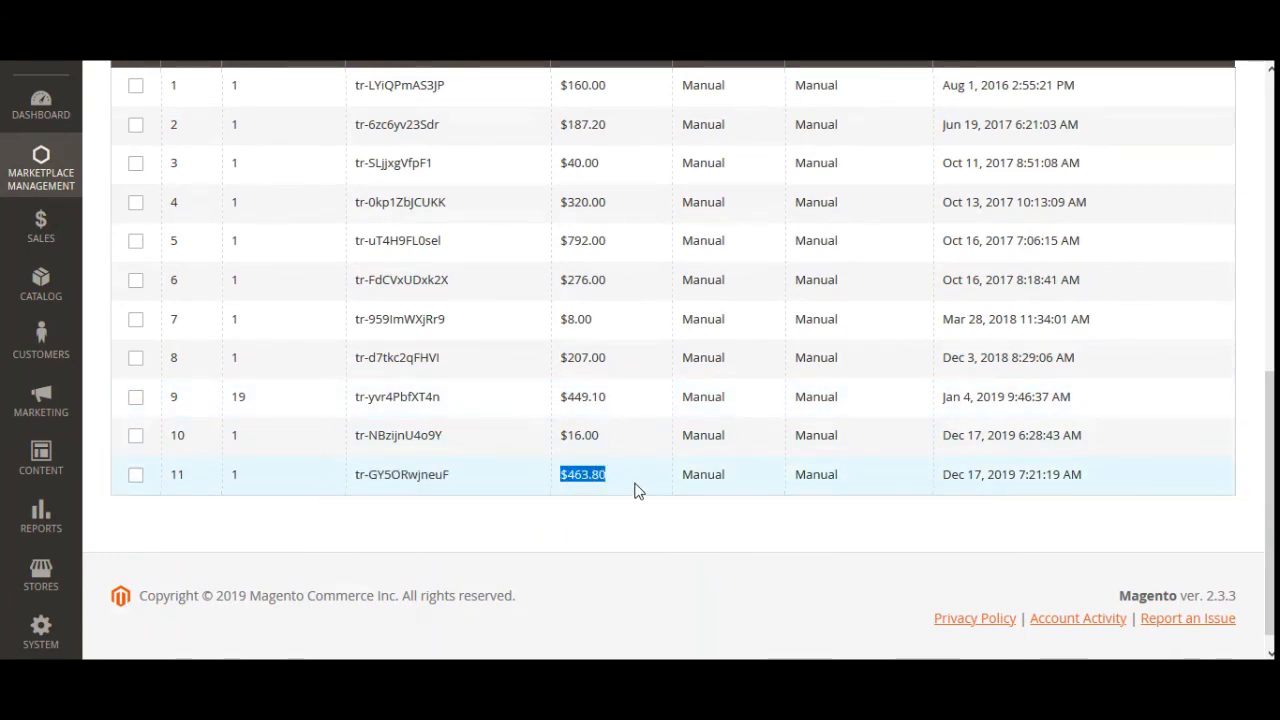
left_click_drag(697, 477, 838, 477)
left_click_drag(1084, 475, 939, 475)
scroll(370, 270, "up", 10)
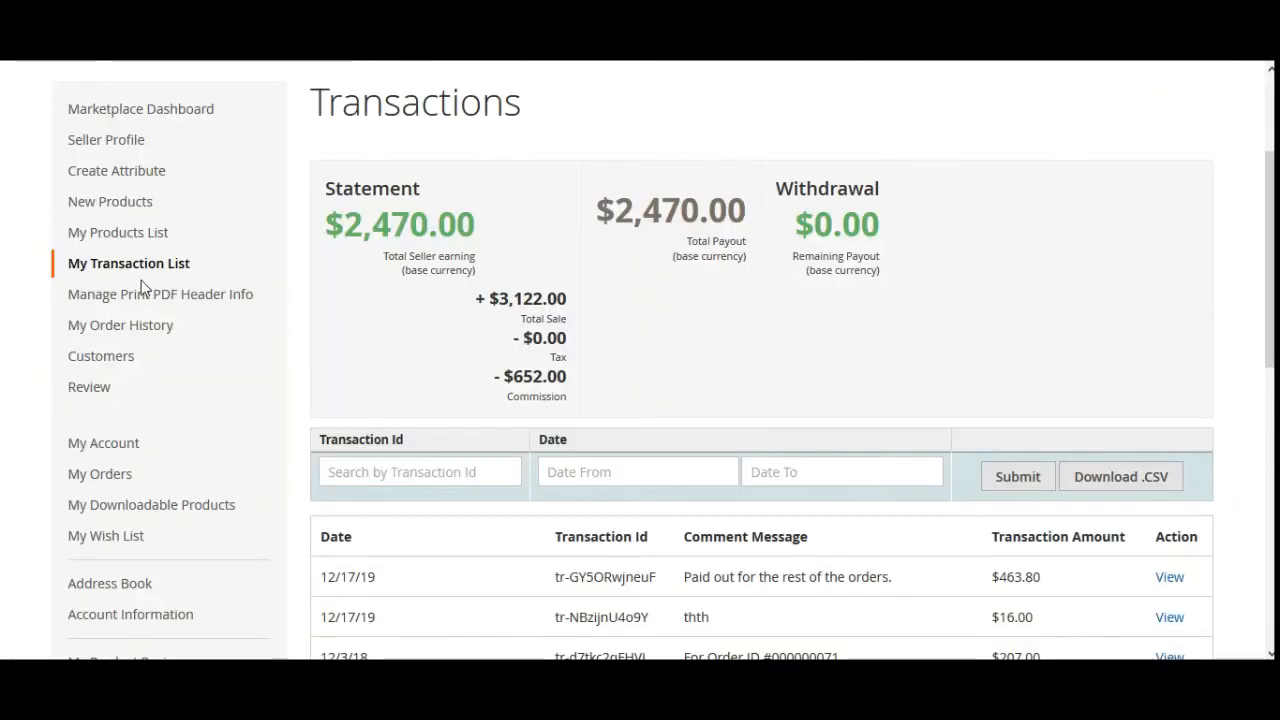
- Check the date, transaction ID, comment message and amount of the newest payout on the seller's Transactions page
scroll(703, 597, "down", 2)
scroll(703, 597, "down", 3)
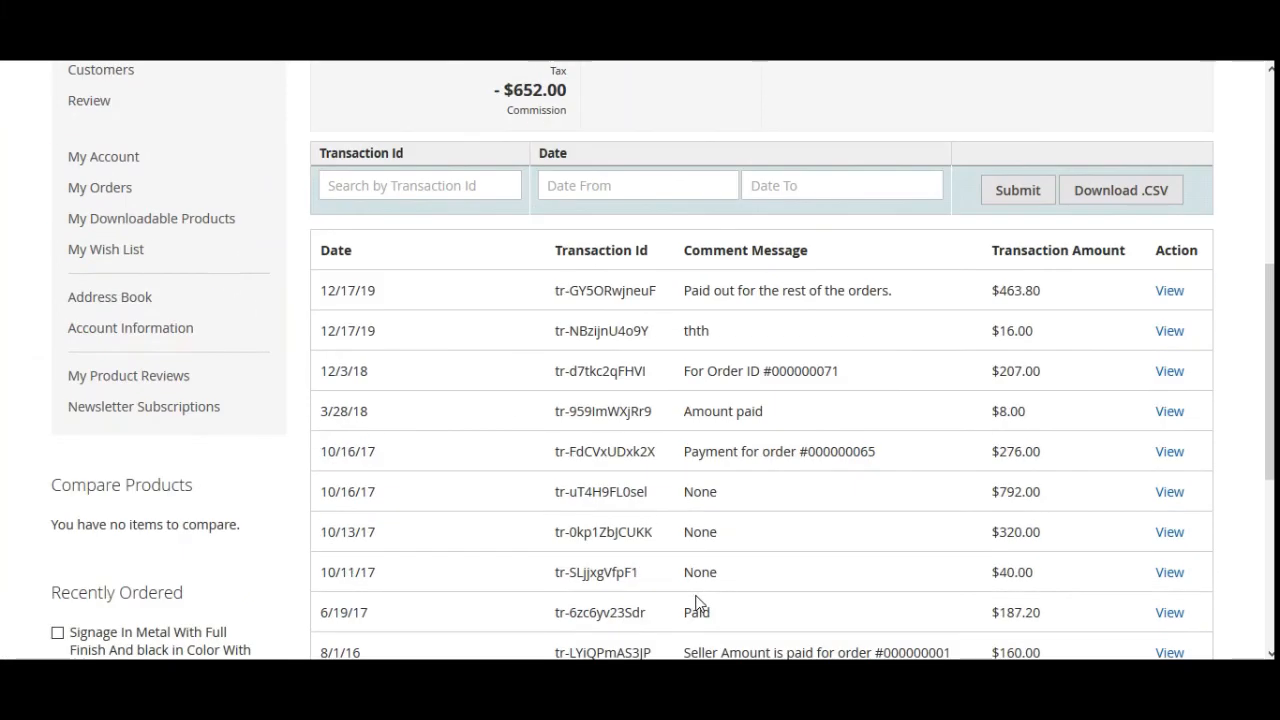
scroll(660, 572, "up", 3)
left_click_drag(326, 290, 389, 294)
left_click(389, 294)
left_click_drag(558, 290, 897, 303)
left_click(697, 287)
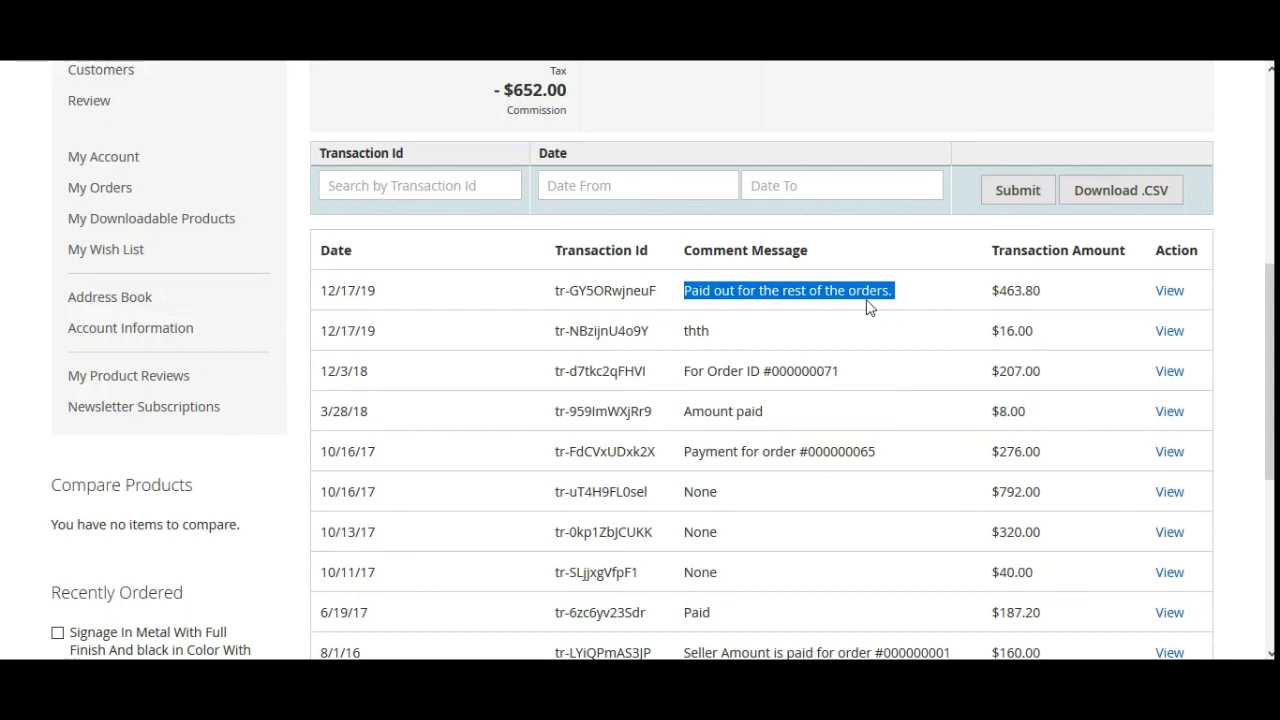
left_click(890, 296)
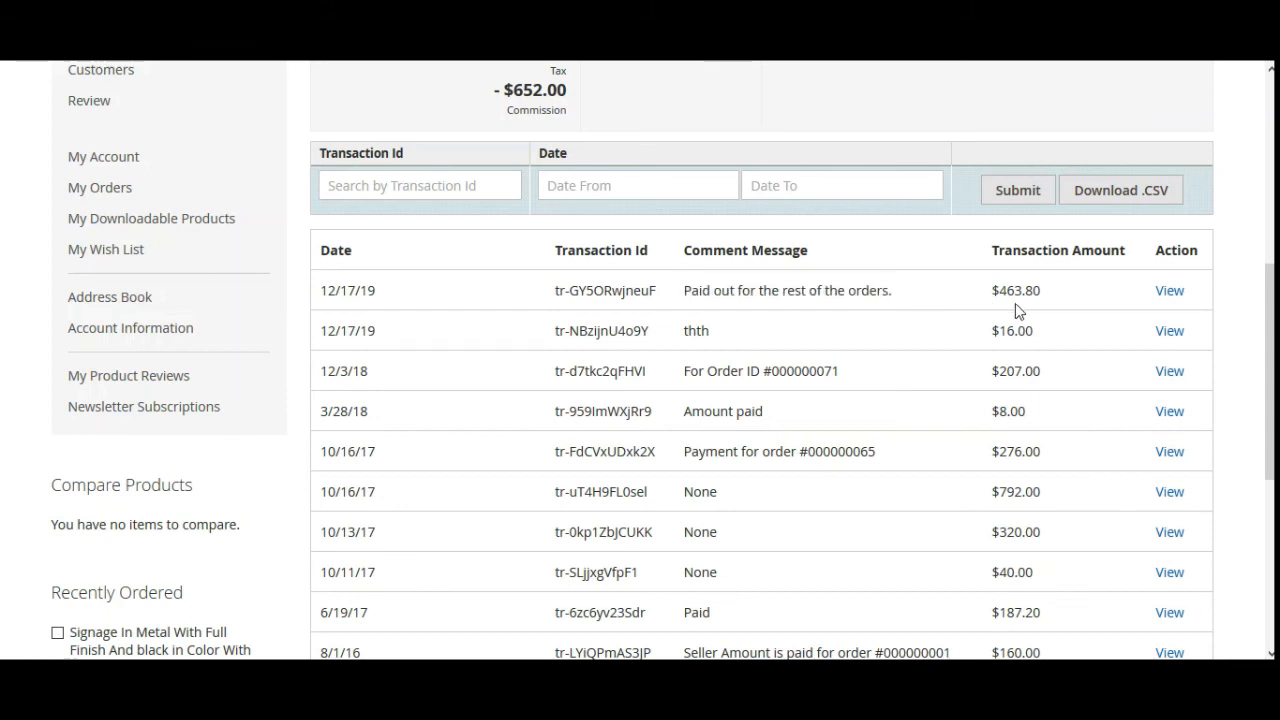
- View the newest payout's transaction details and examine the orders listed under Transaction Order Information
left_click(1170, 297)
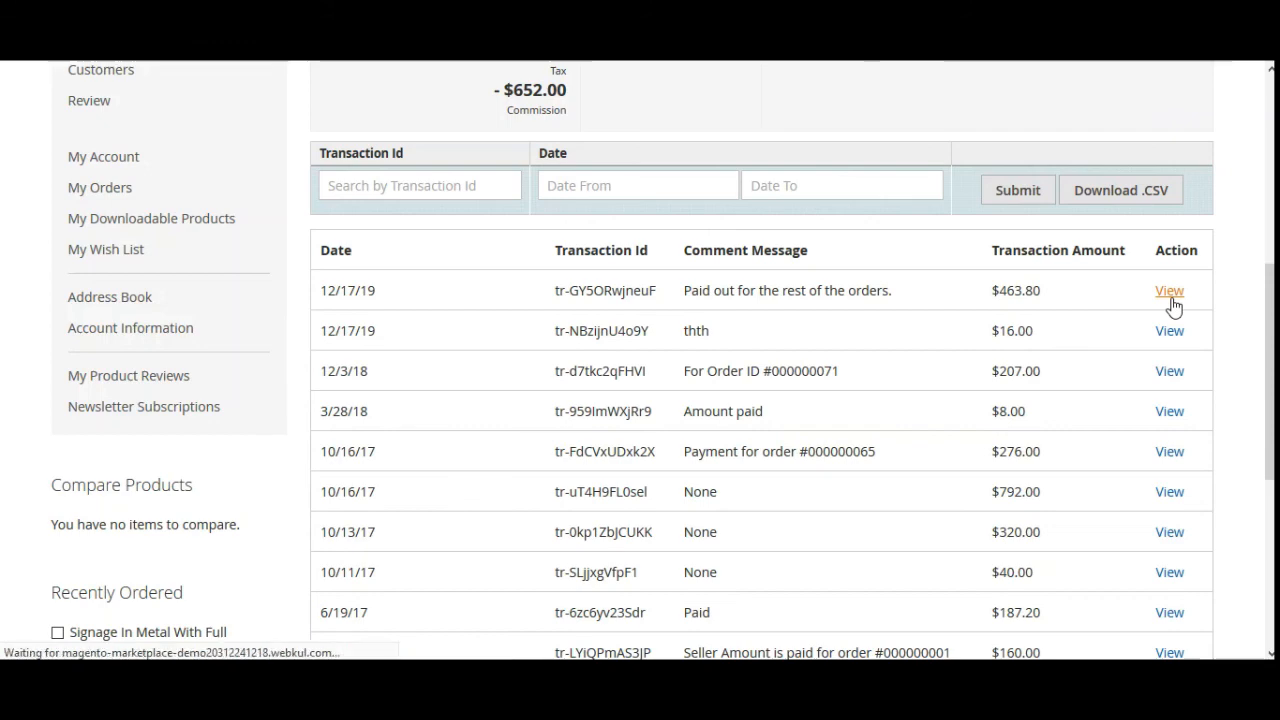
scroll(500, 445, "down", 3)
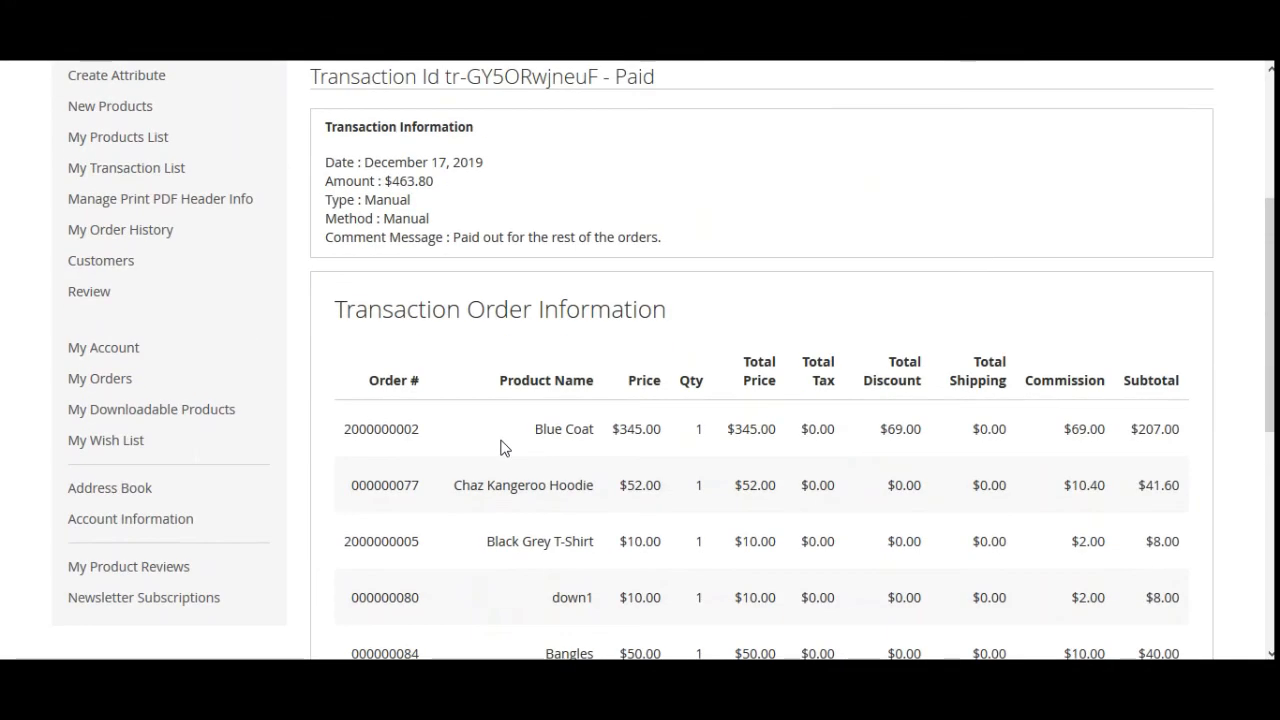
scroll(502, 440, "down", 2)
left_click_drag(364, 133, 345, 122)
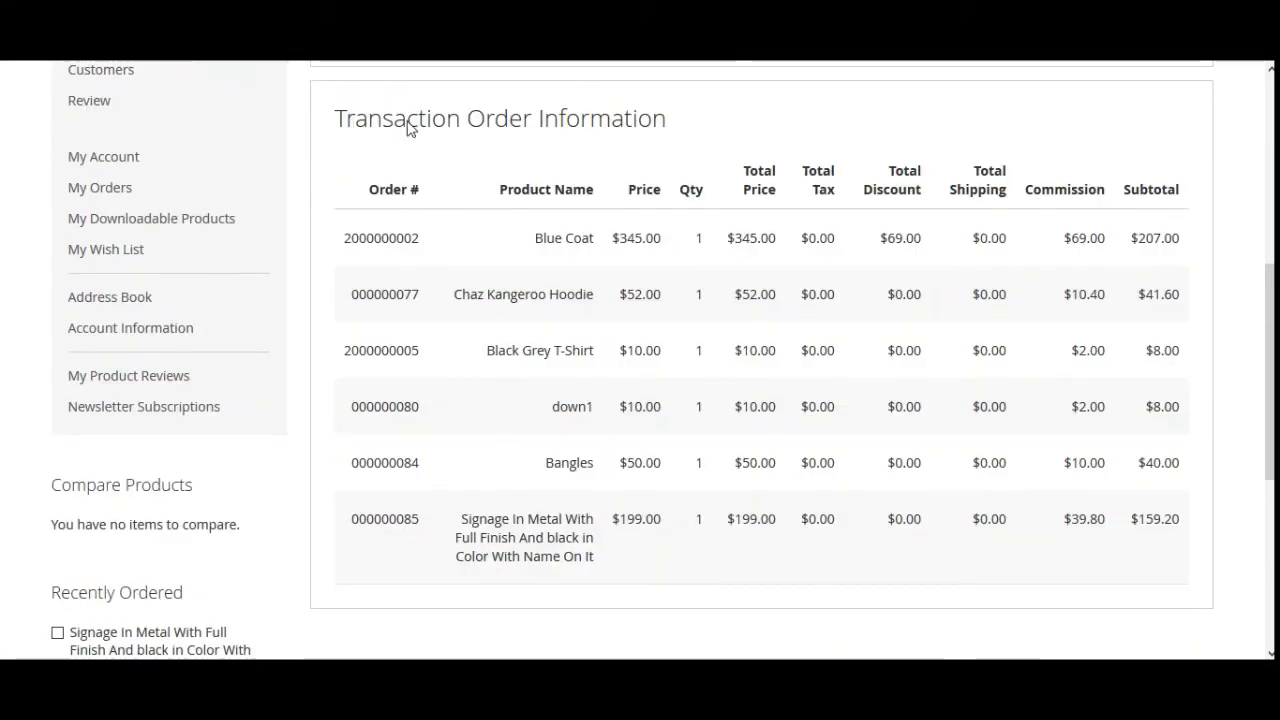
left_click(675, 127)
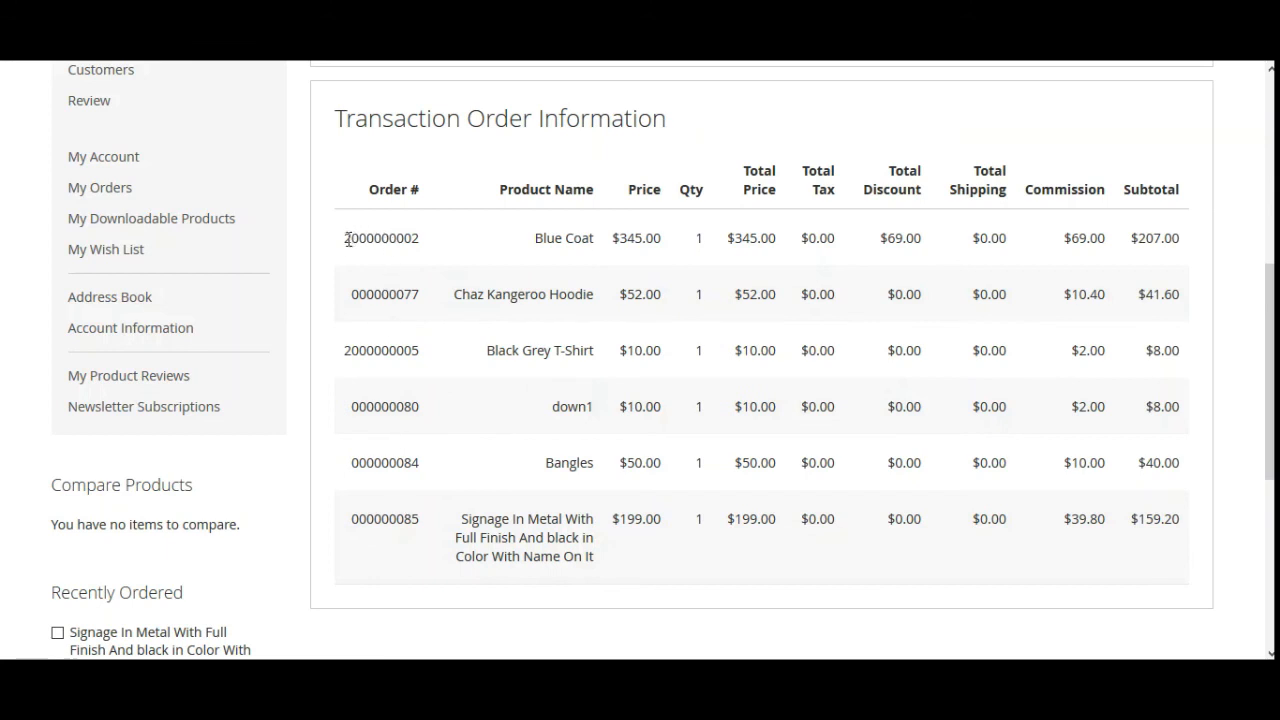
left_click_drag(347, 239, 428, 246)
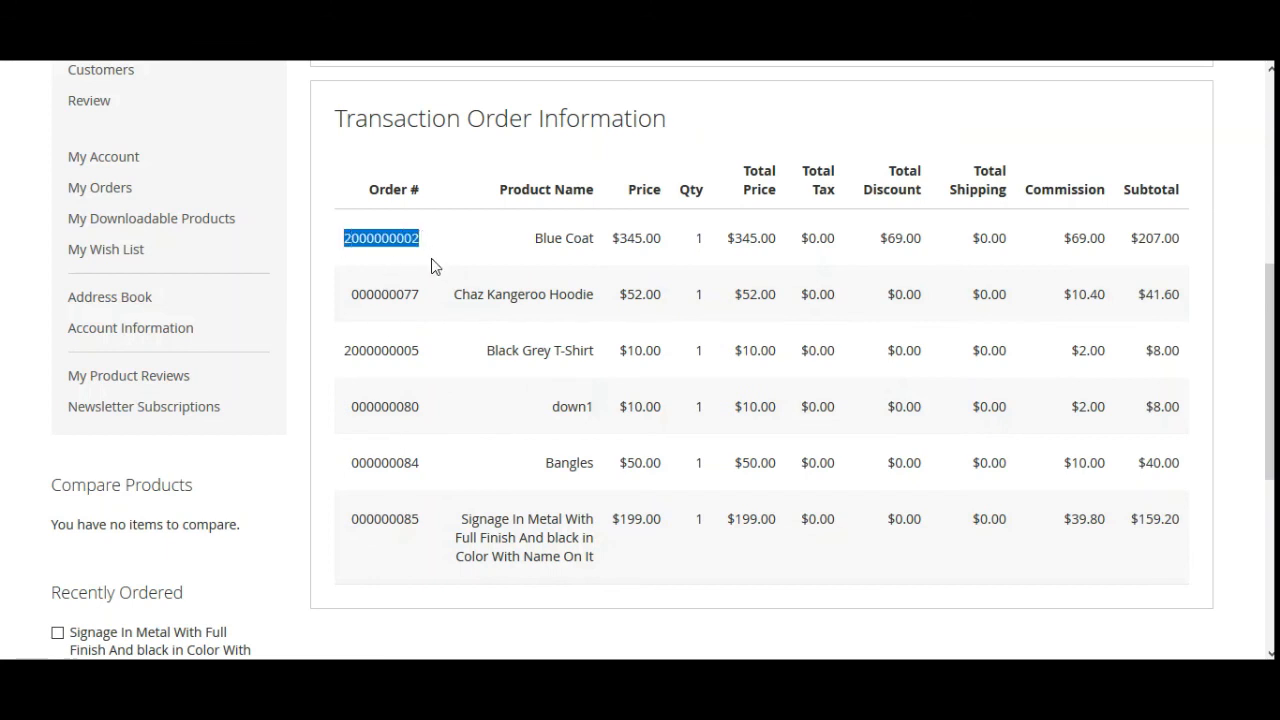
left_click_drag(360, 293, 411, 296)
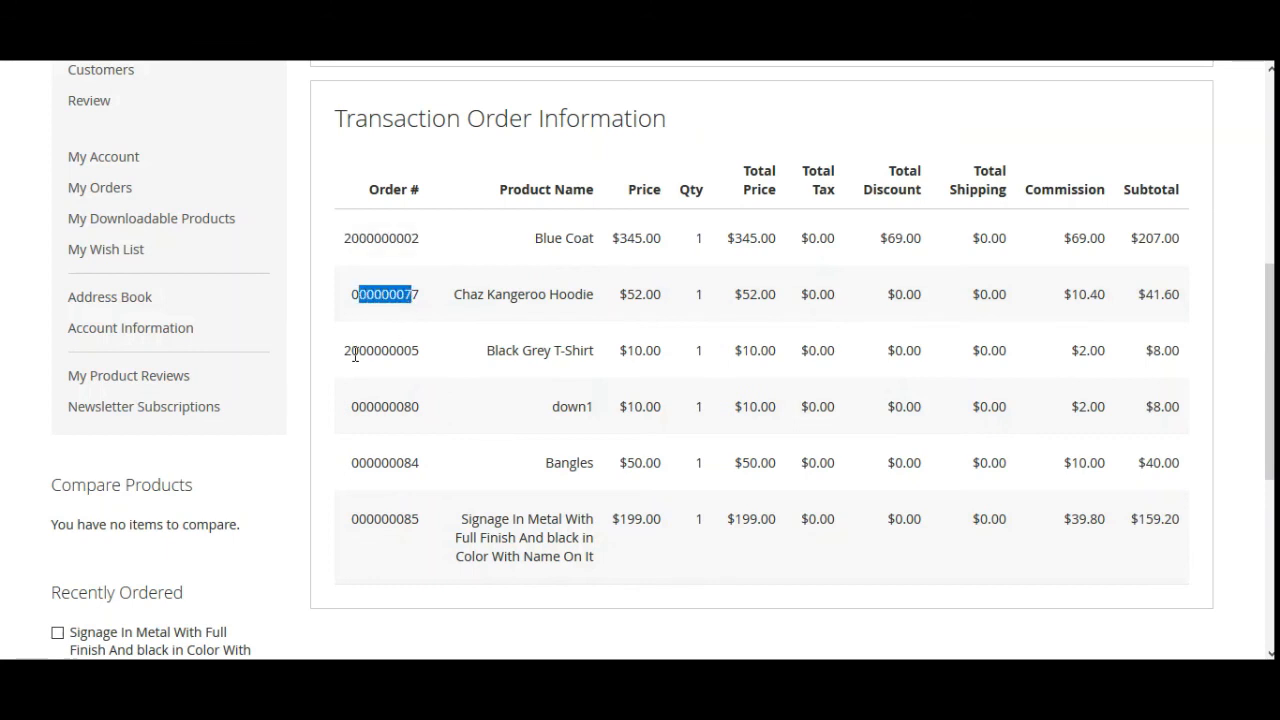
left_click_drag(355, 354, 408, 350)
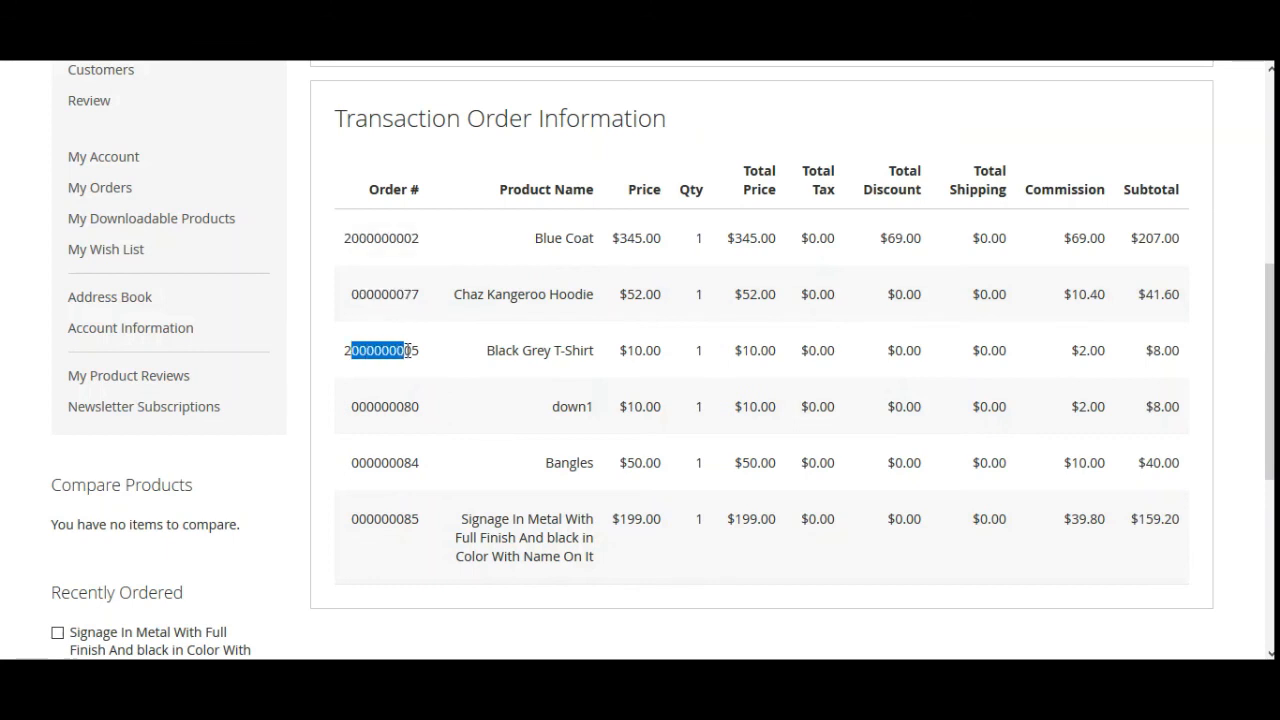
left_click(417, 403)
scroll(415, 445, "up", 1)
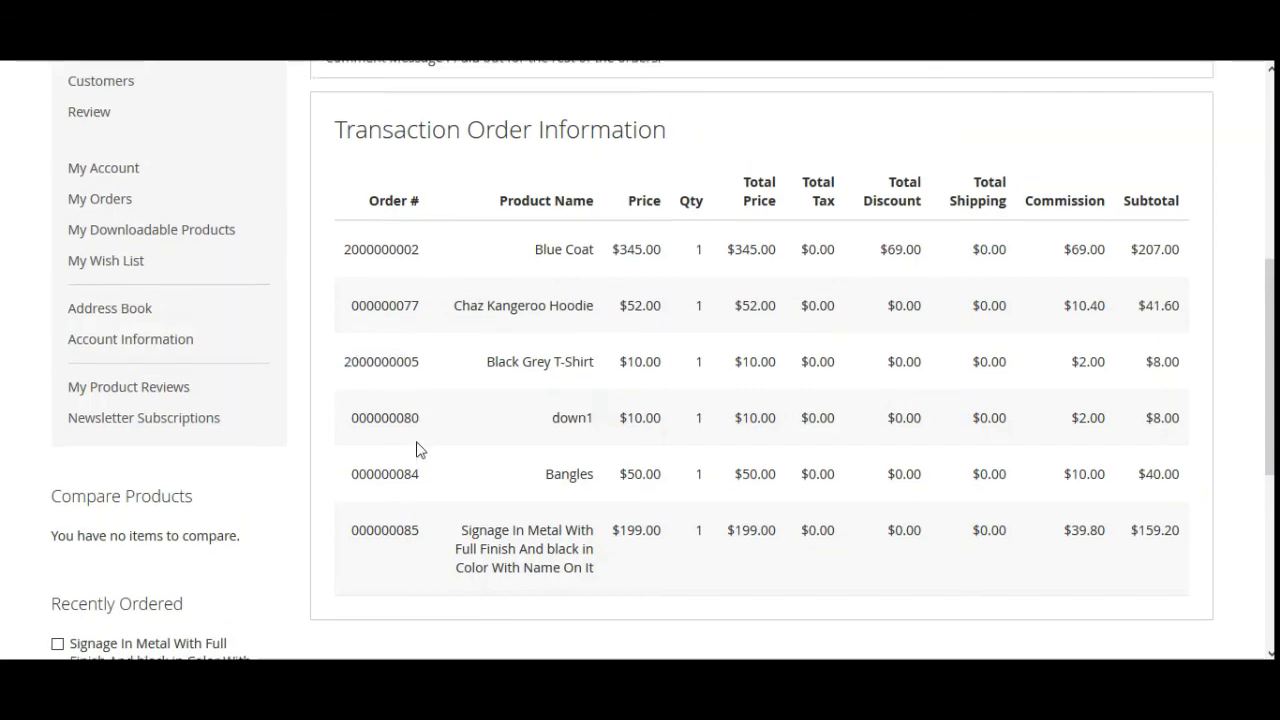
scroll(418, 449, "up", 5)
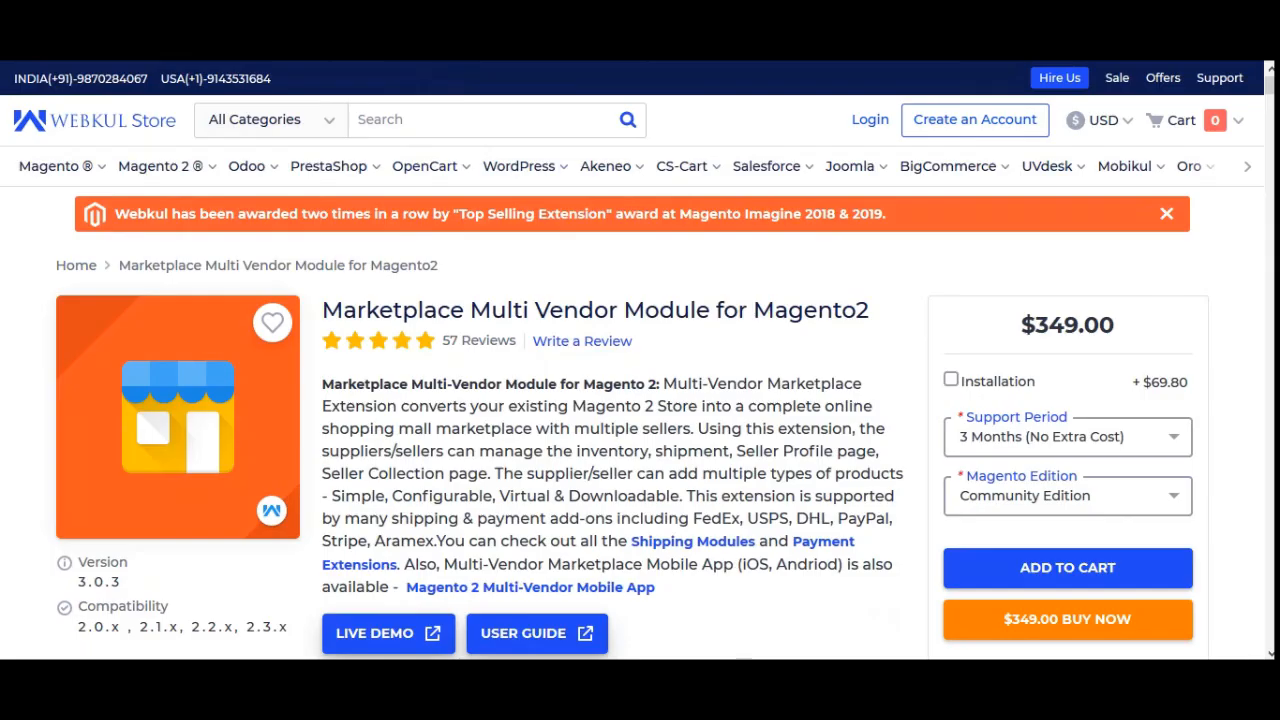